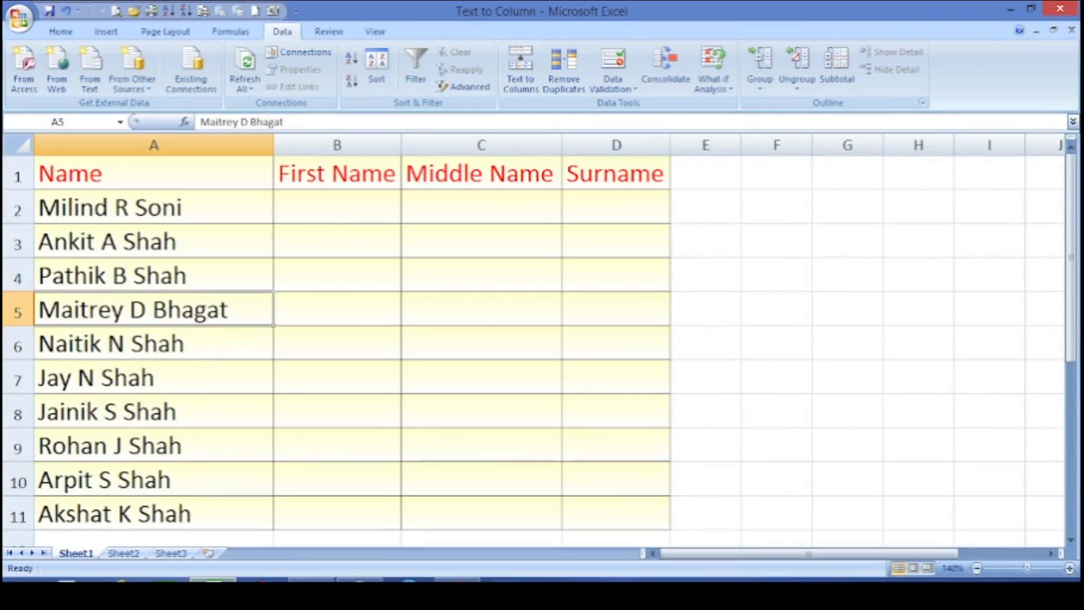
Examine the full names in column A and the First Name, Middle Name and Surname columns beside them.
key(Up)
key(Up)
key(Up)
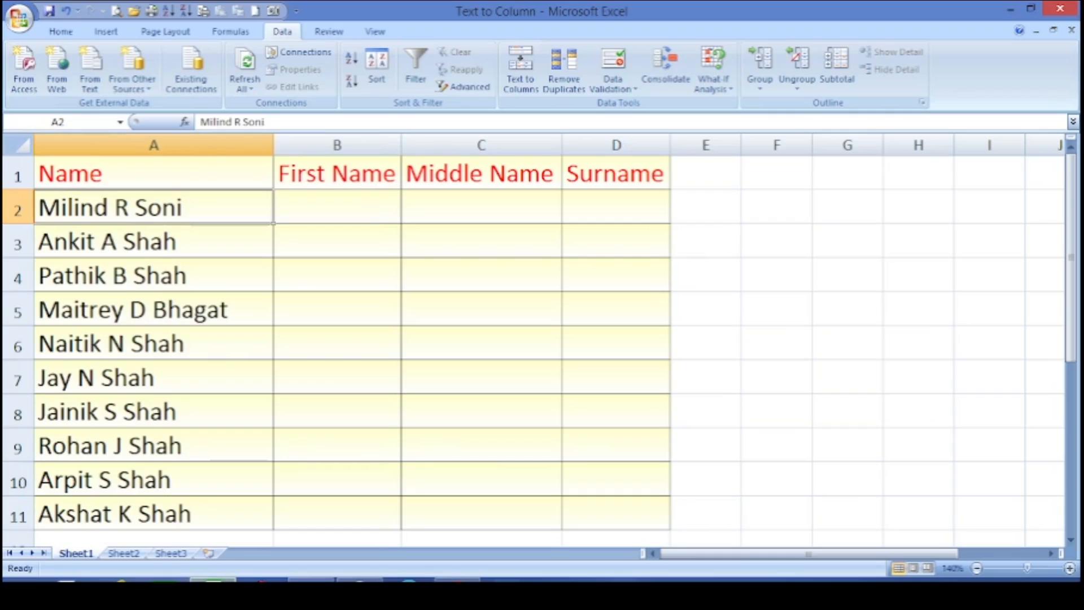
click(337, 207)
click(481, 208)
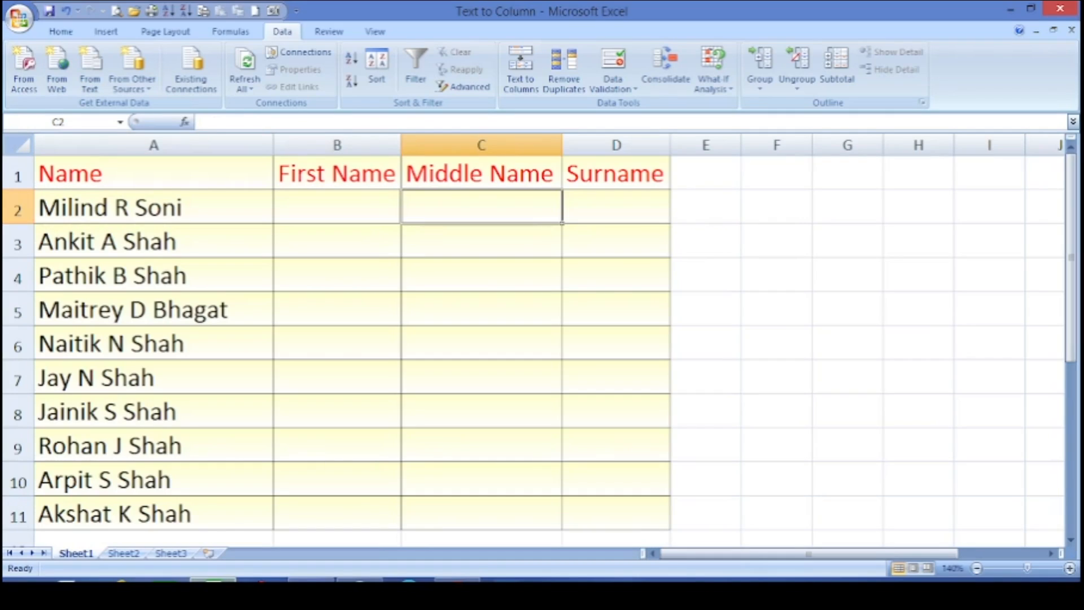
click(616, 208)
key(Left)
key(Left)
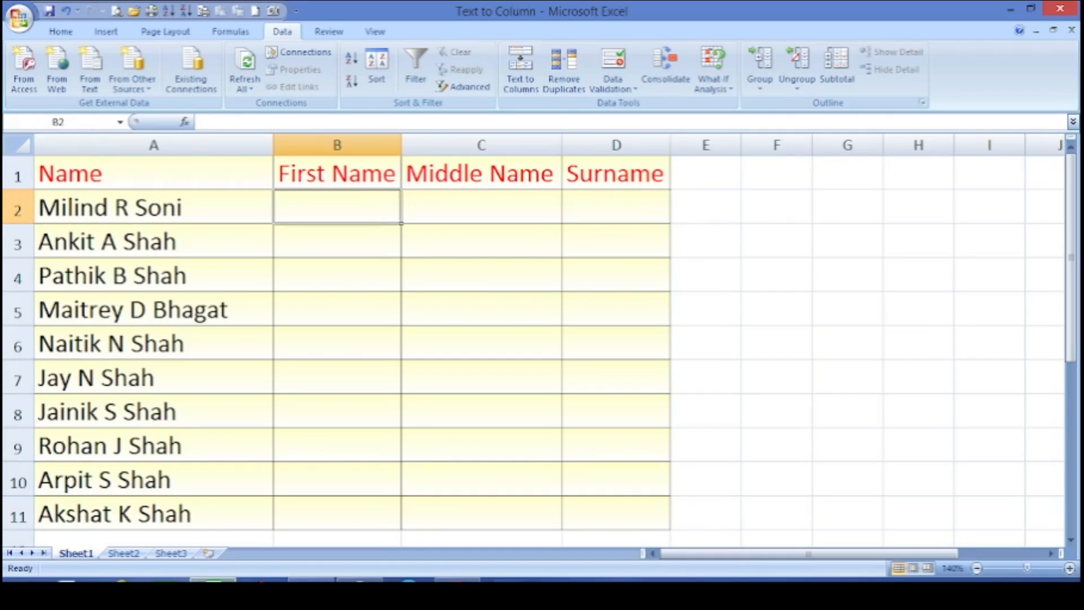
click(56, 31)
click(283, 31)
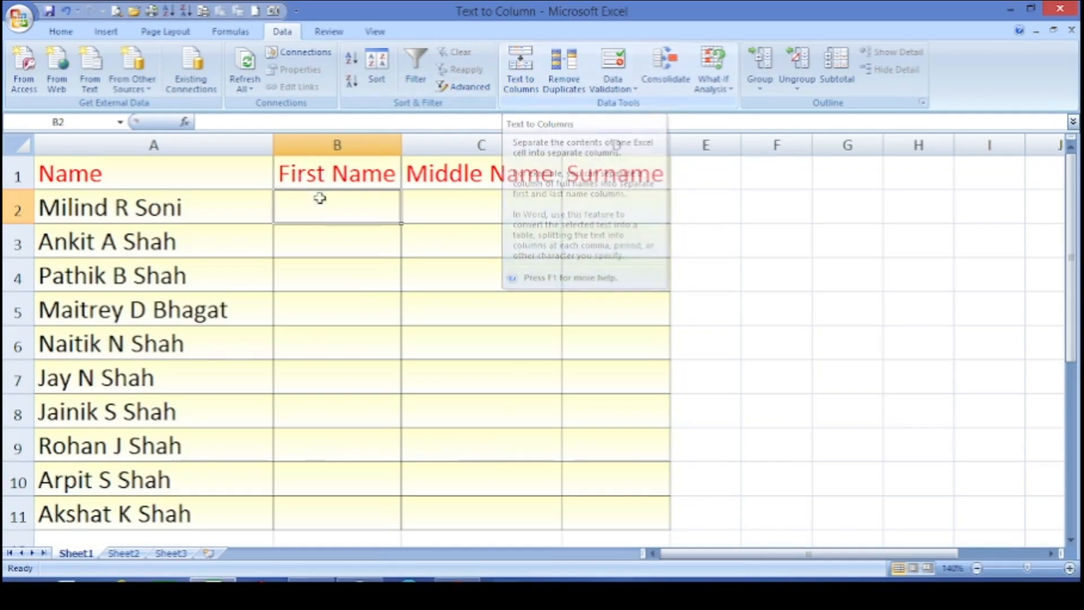
Try to split the full names in A2:A11 with Text to Columns, delimited by Space, using A2 as the destination.
click(119, 211)
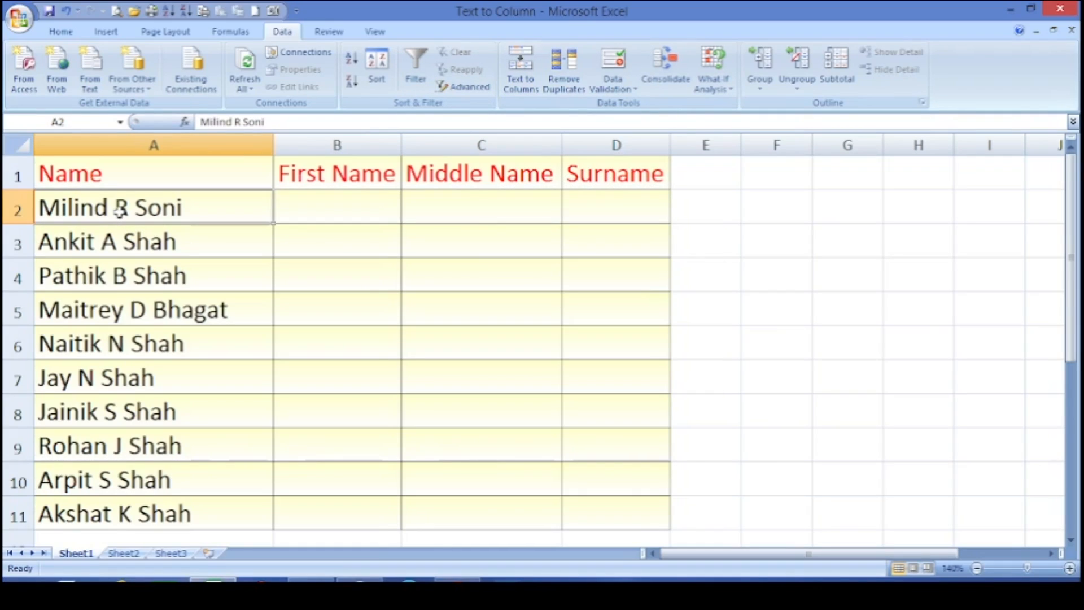
key(ctrl+shift+Down)
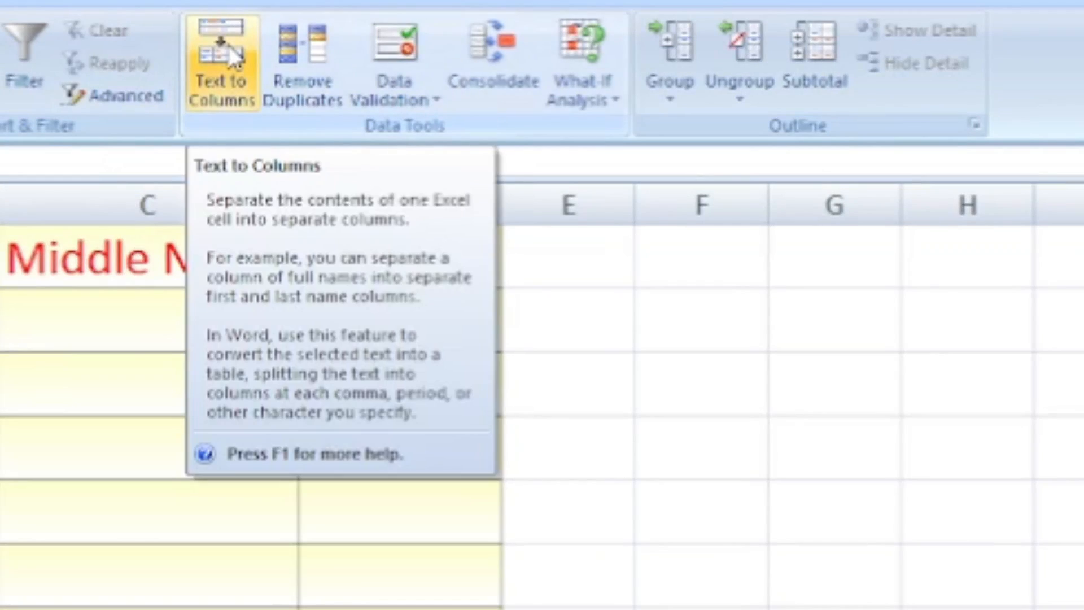
click(234, 56)
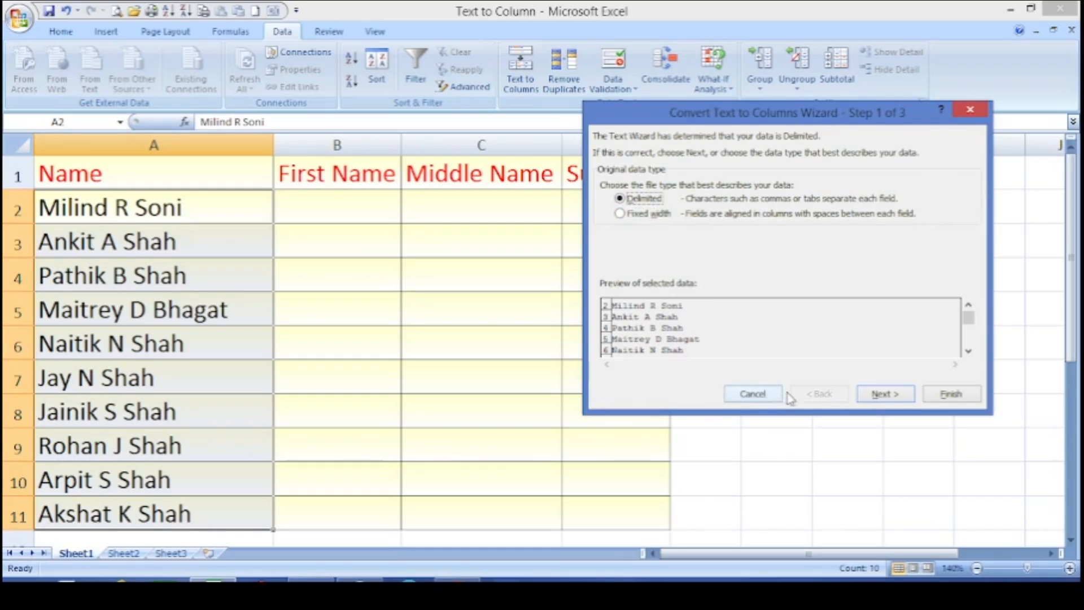
click(874, 395)
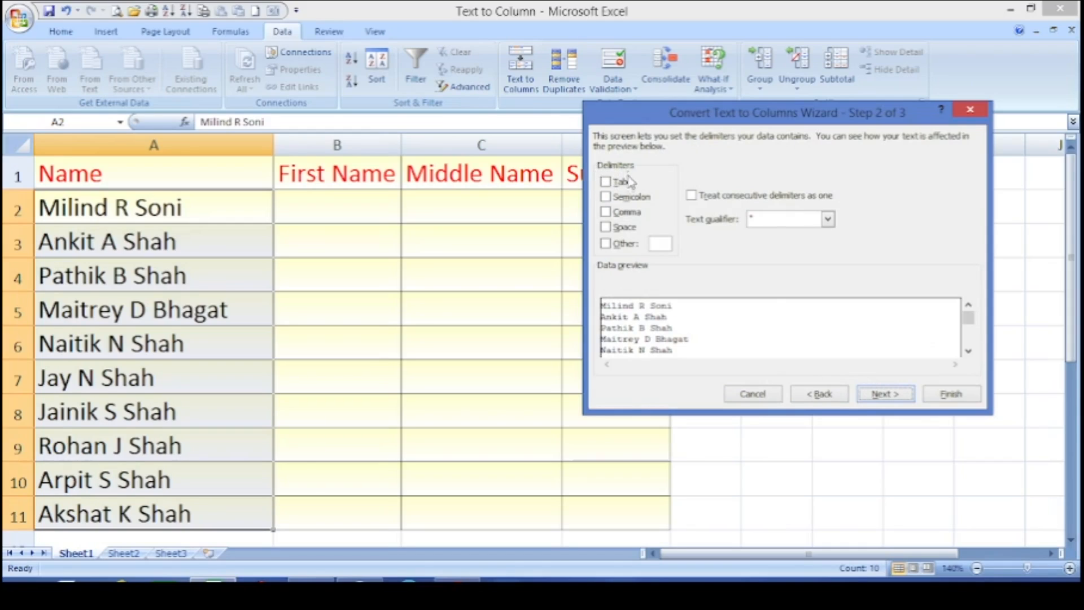
click(610, 215)
click(610, 215)
click(610, 200)
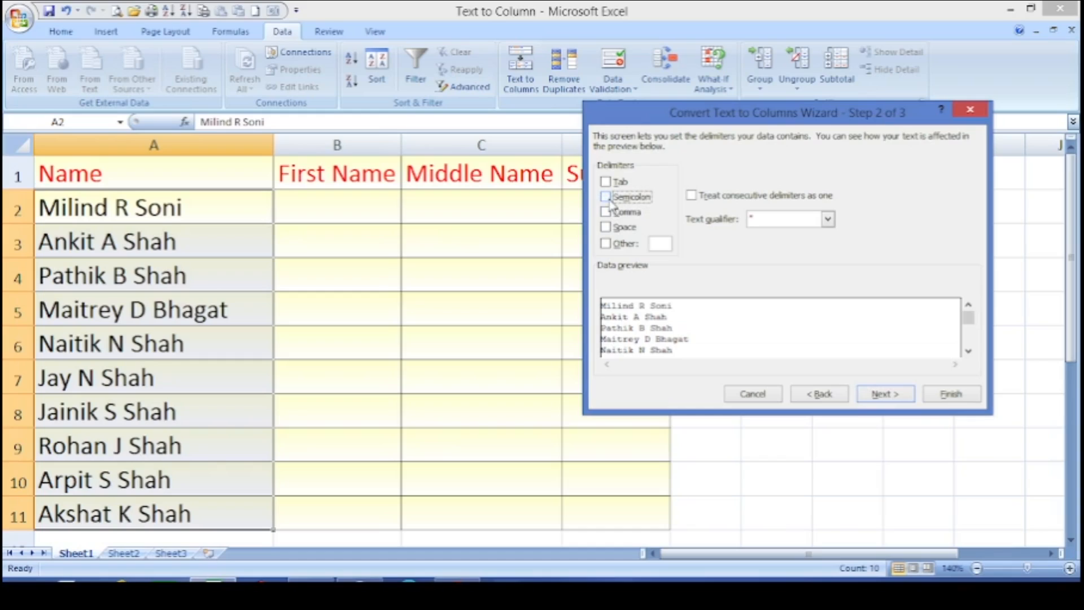
click(606, 228)
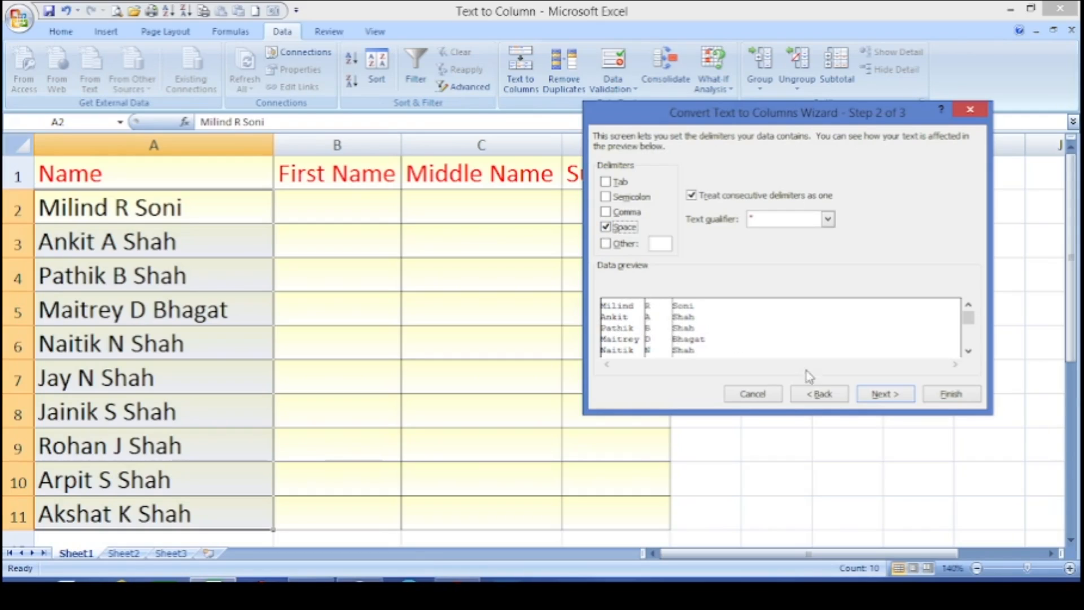
click(878, 399)
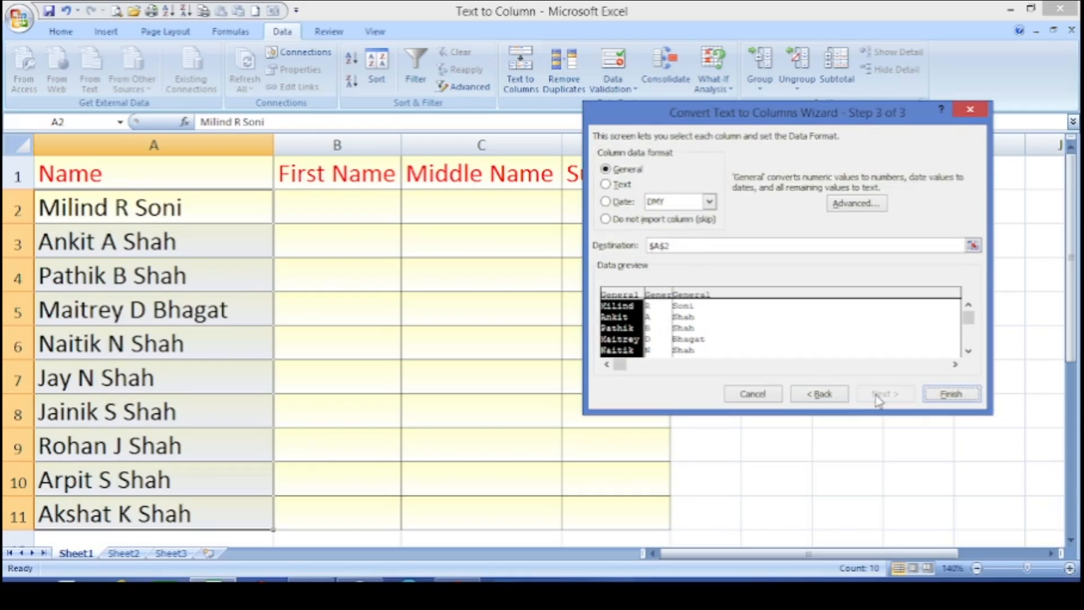
click(952, 395)
click(528, 337)
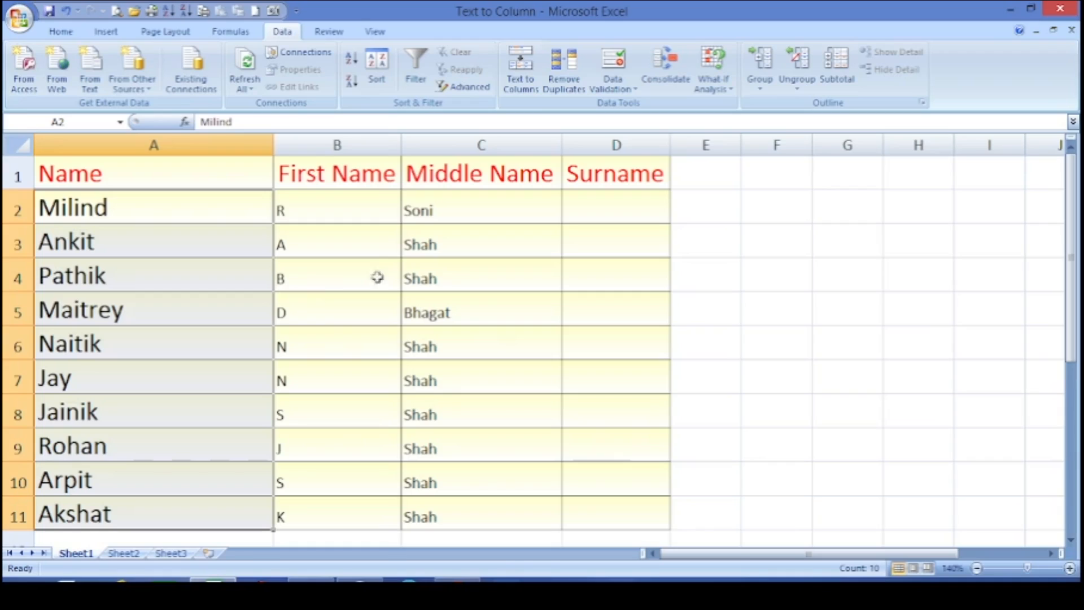
Check the split names in column A and undo the Text to Columns conversion.
drag(111, 205, 109, 333)
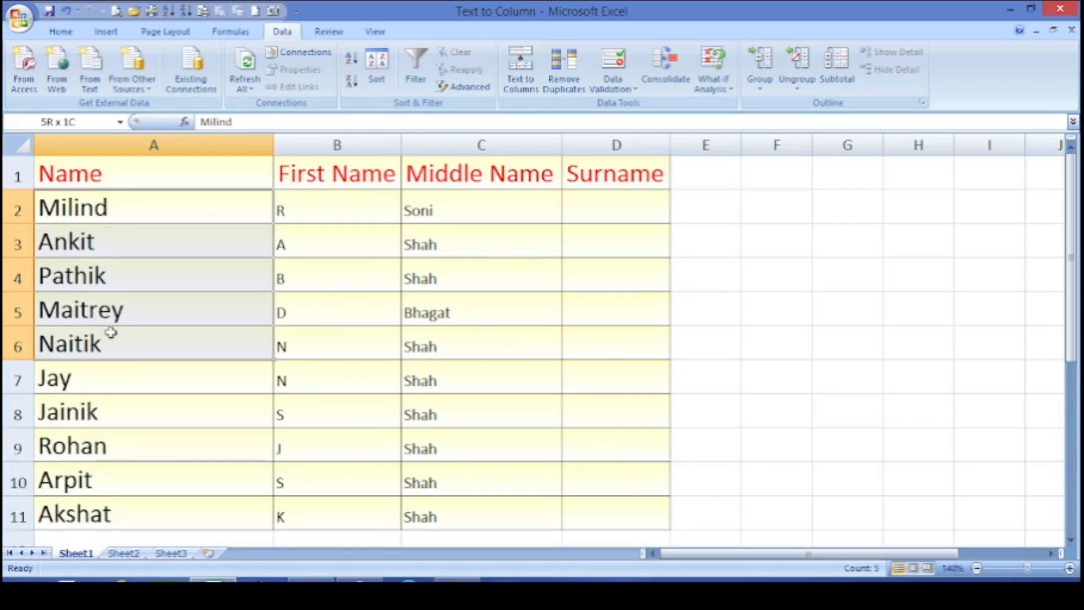
click(155, 208)
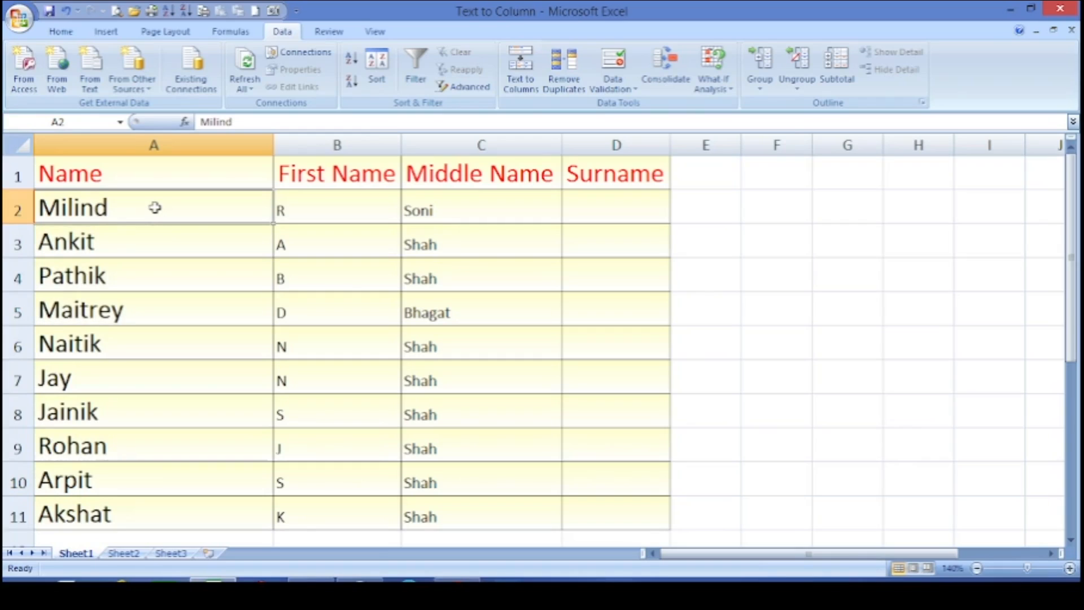
key(ctrl+z)
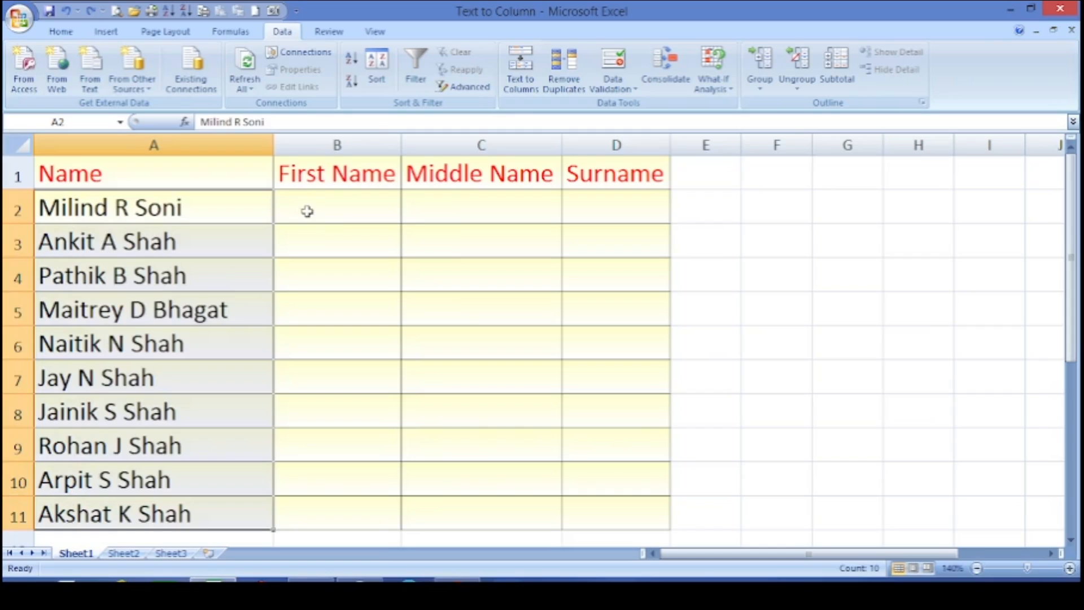
Set up Text to Columns for A2:A11 as delimited text separated by Space, treating consecutive delimiters as one.
click(524, 75)
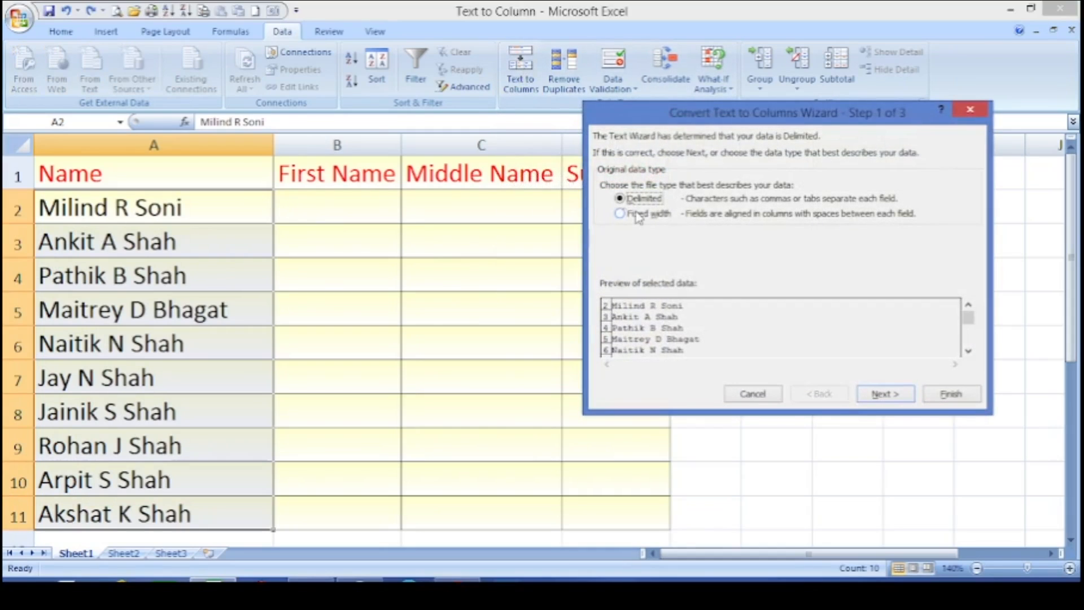
click(885, 396)
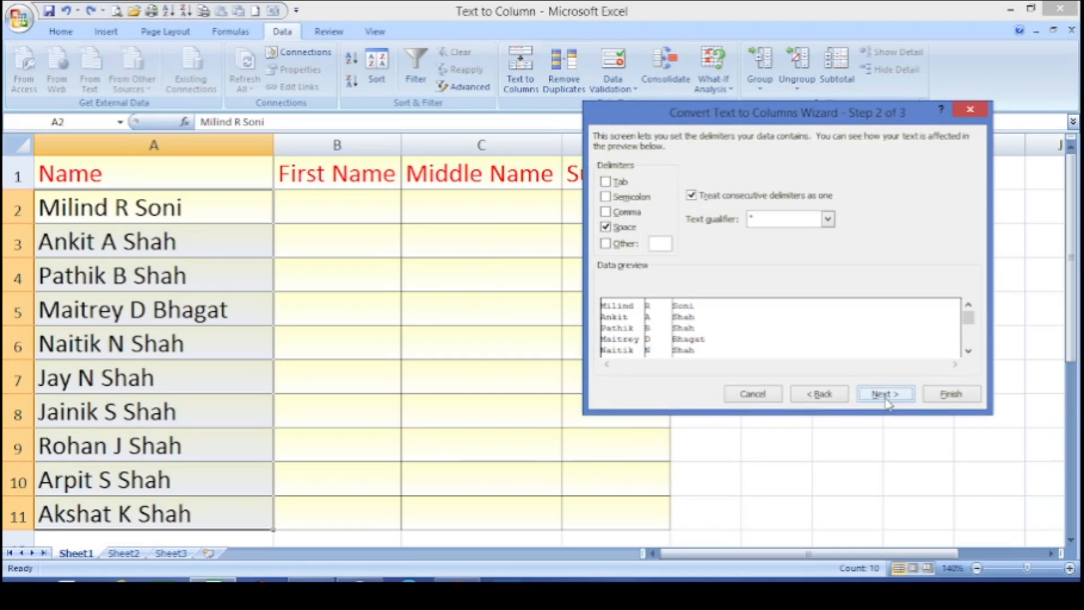
click(607, 227)
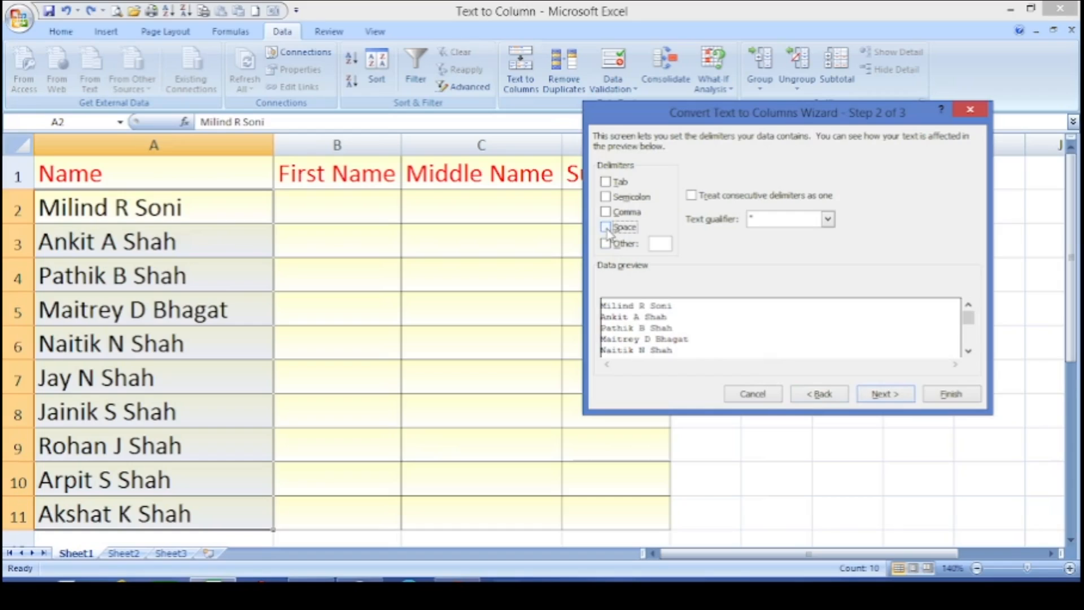
click(606, 227)
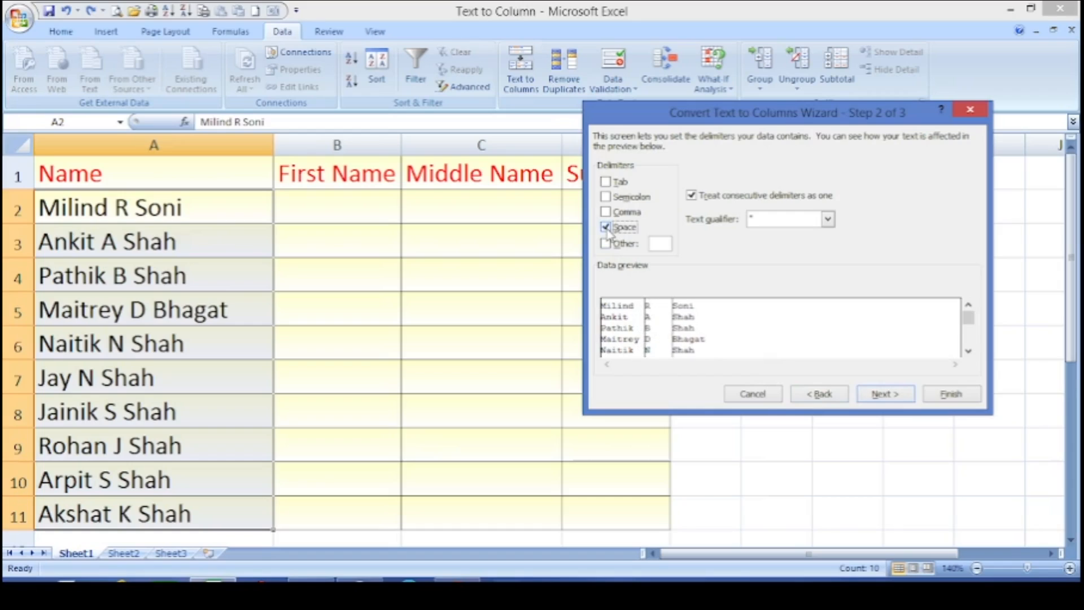
click(885, 394)
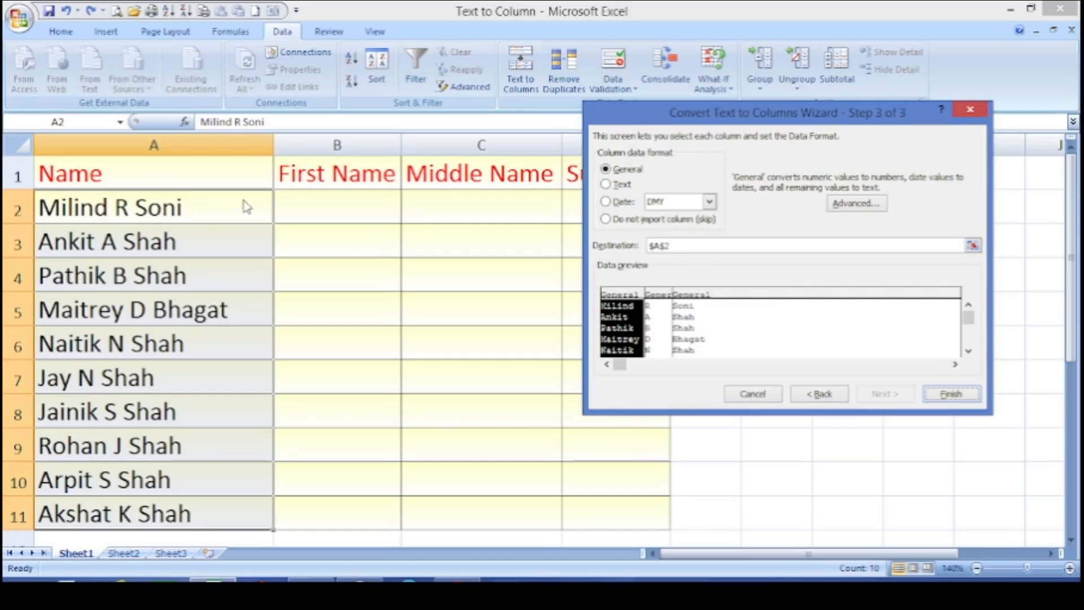
Set the split's destination to B2, finish the conversion replacing the destination cells' contents, and check the name parts in row 2.
click(723, 247)
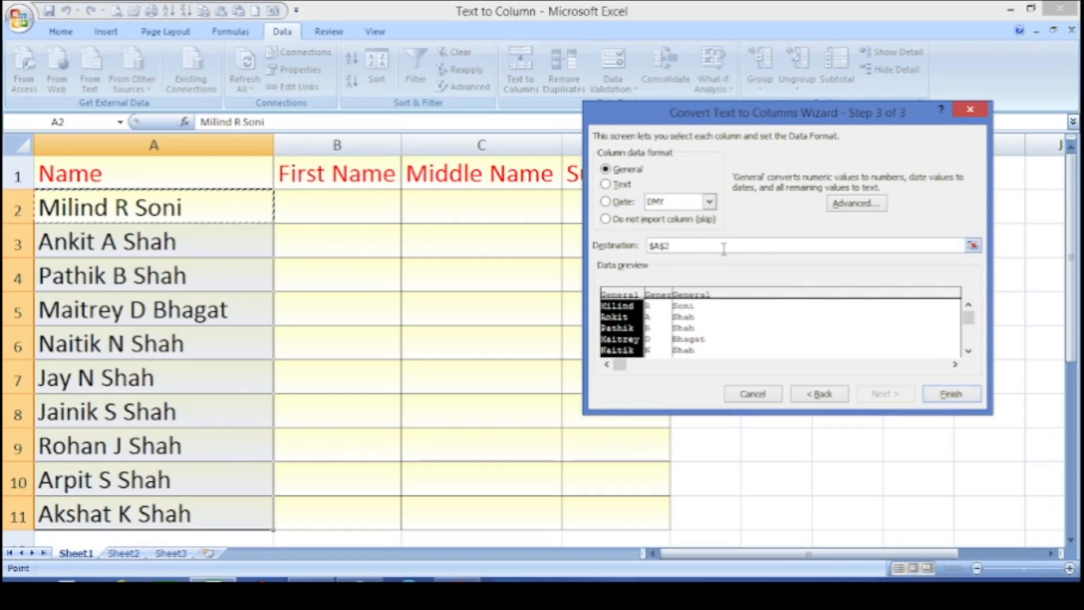
key(BackSpace)
key(BackSpace)
key(BackSpace)
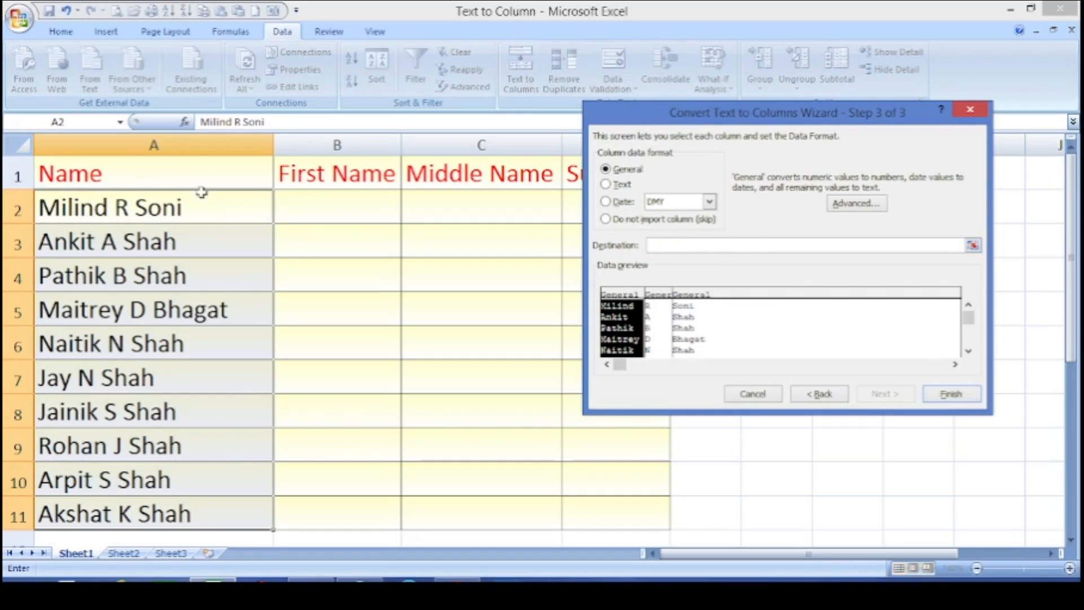
click(294, 205)
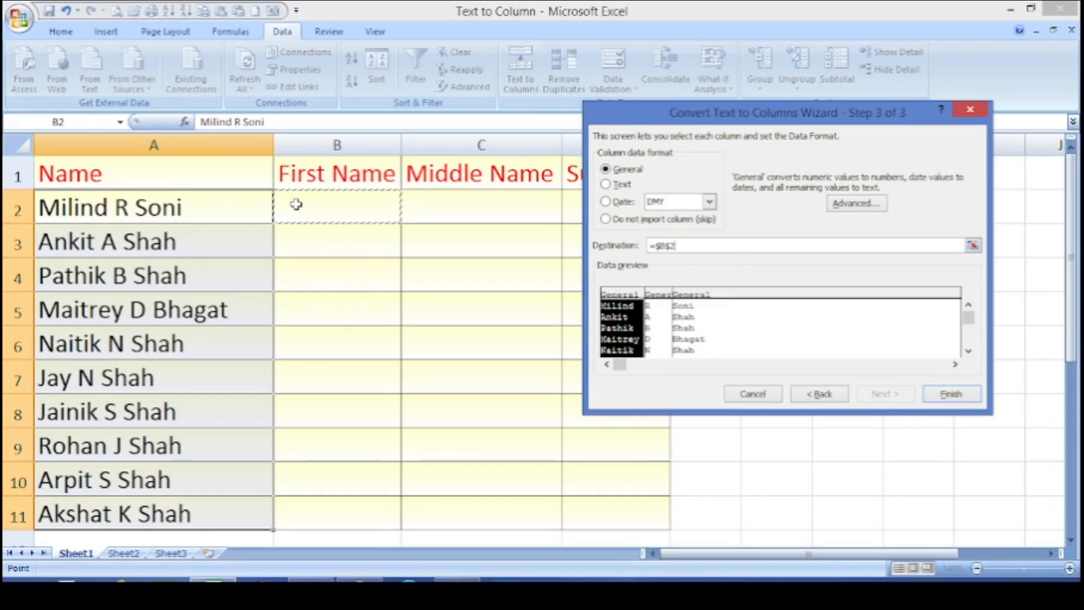
click(951, 395)
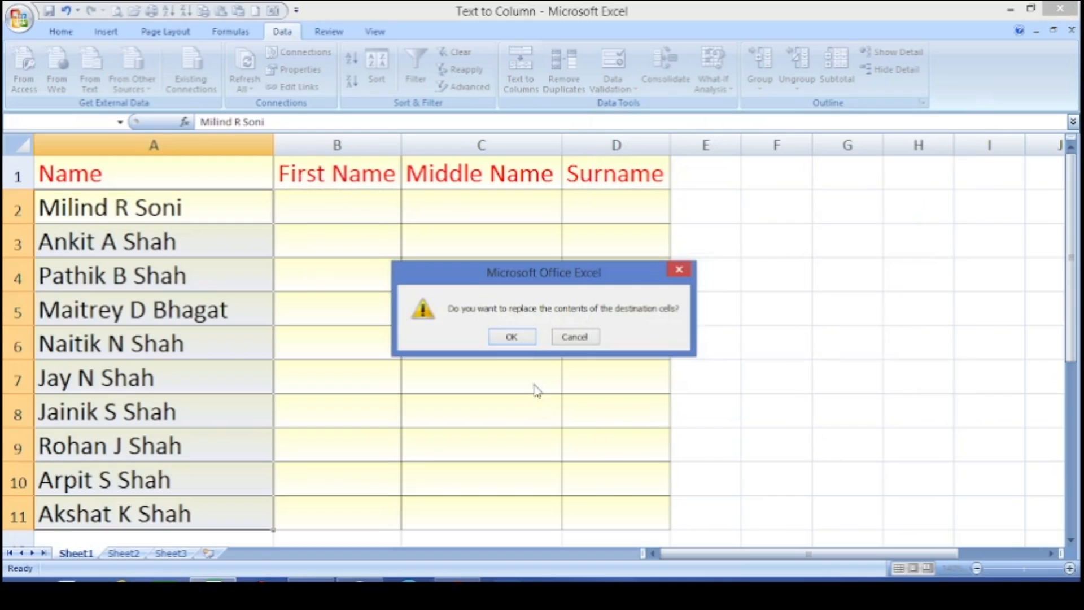
click(514, 337)
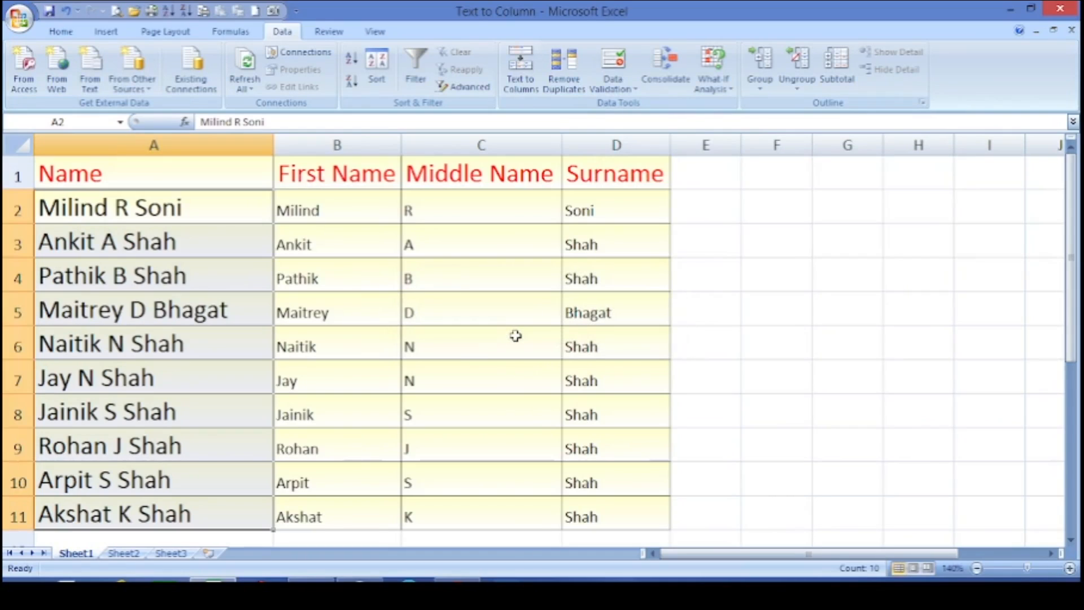
click(336, 210)
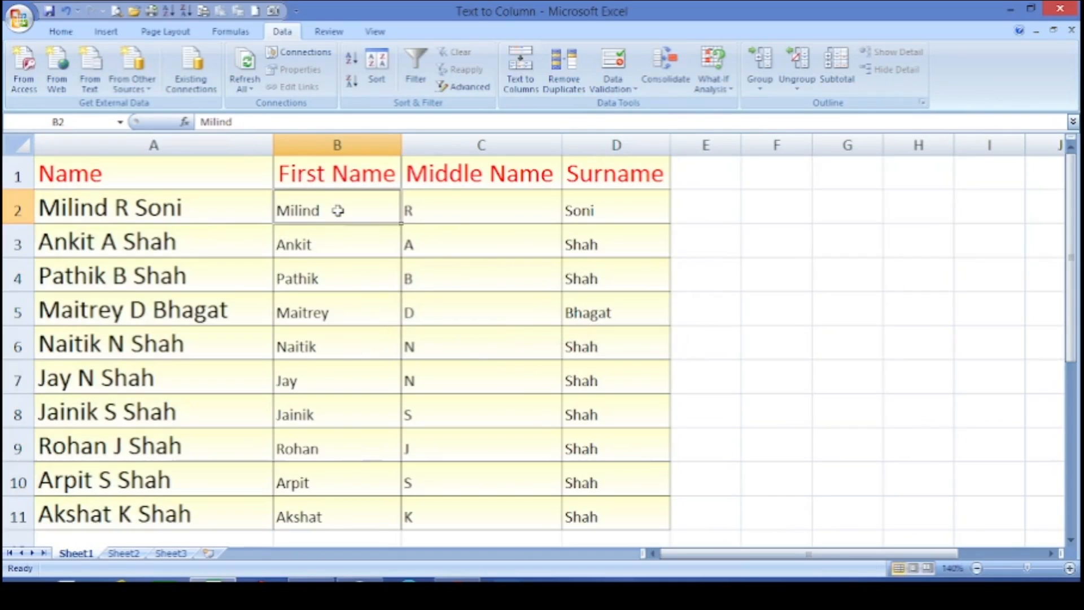
click(439, 210)
click(587, 209)
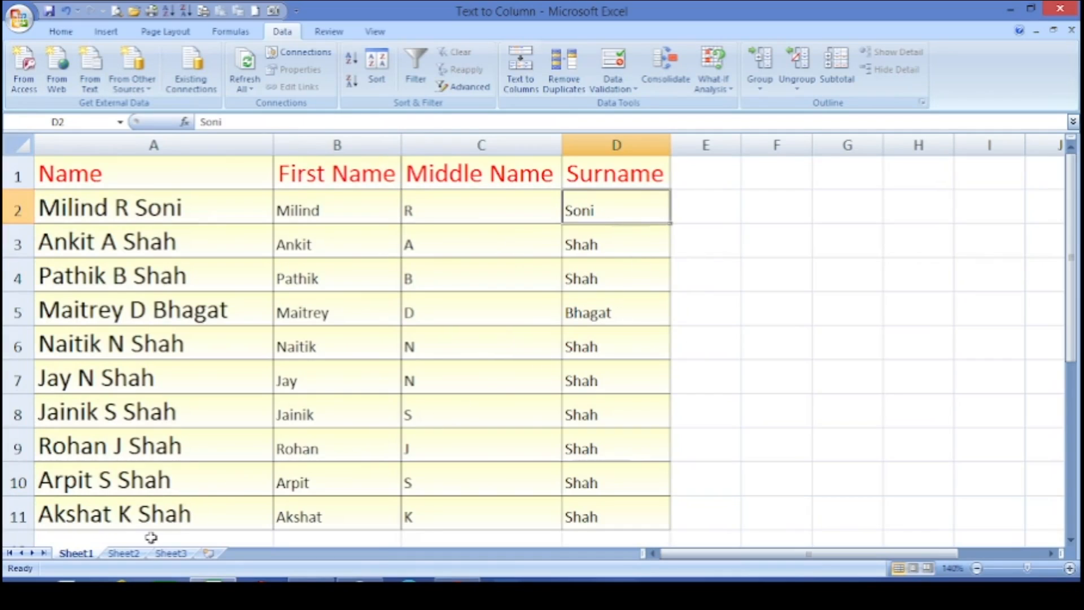
On Sheet2, set up Text to Columns for the e-mail addresses in A2:A11 as delimited text split only at @.
click(123, 553)
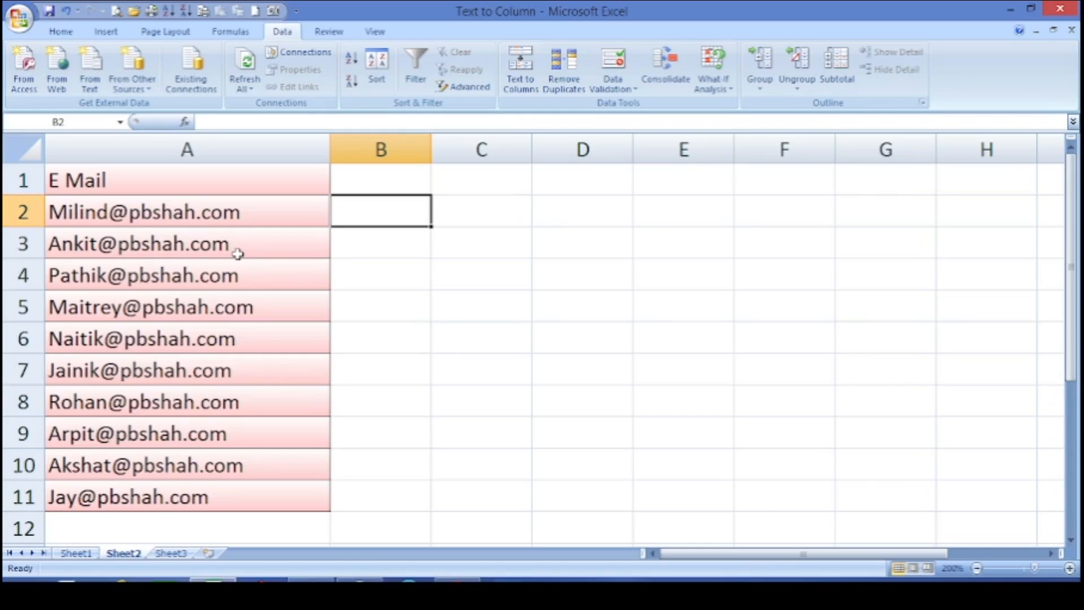
click(124, 217)
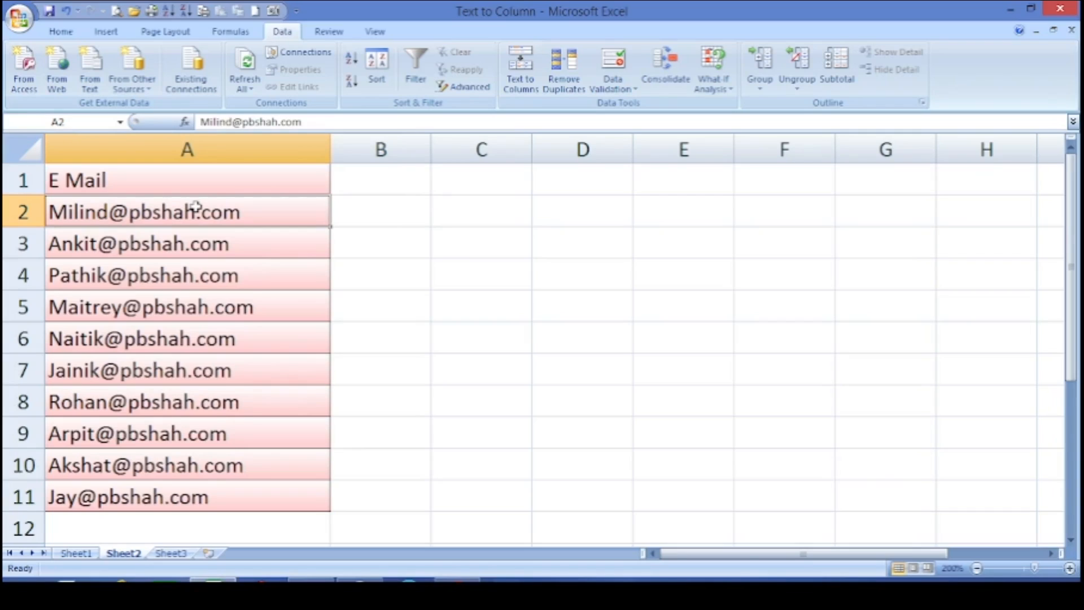
key(ctrl+shift+Down)
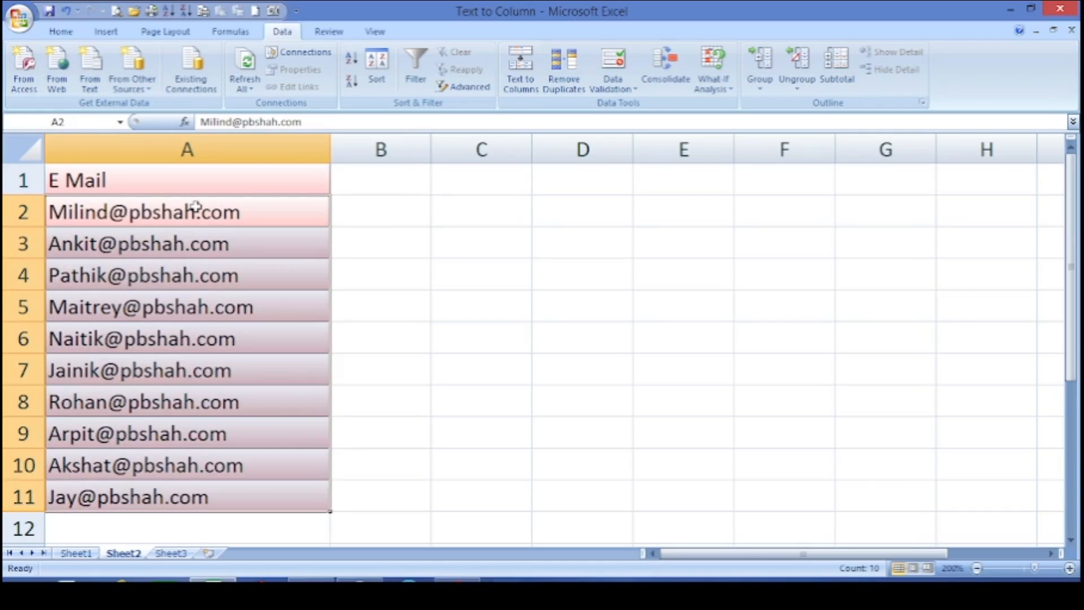
click(531, 56)
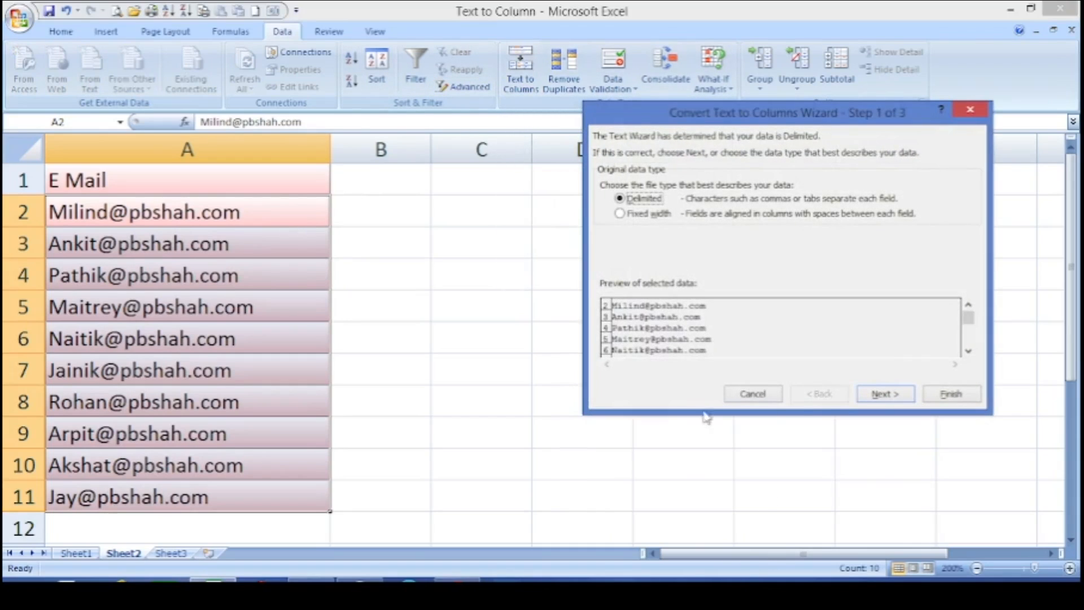
click(886, 394)
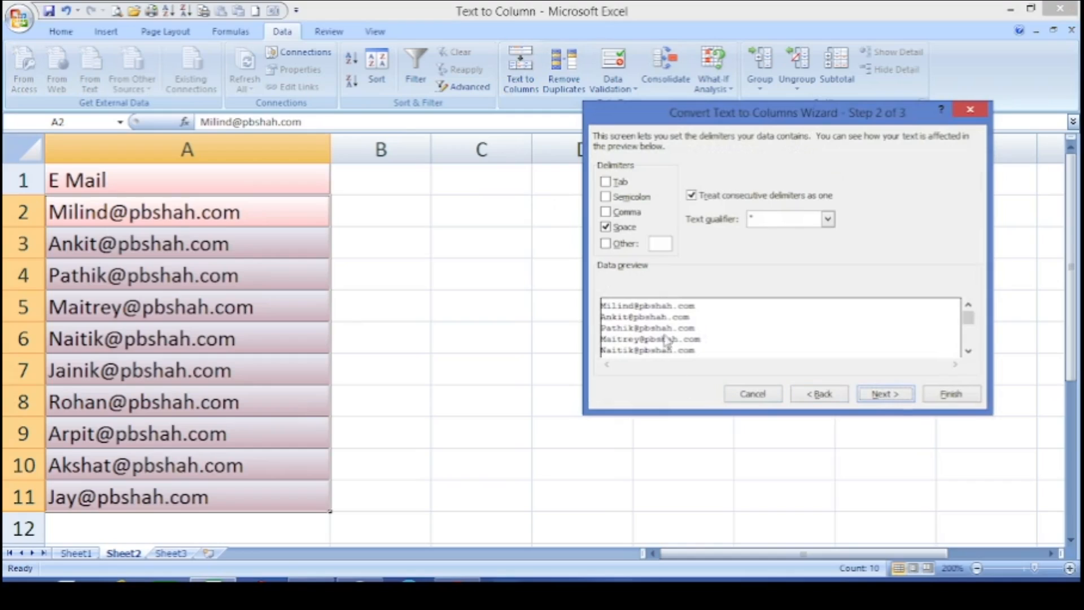
click(605, 229)
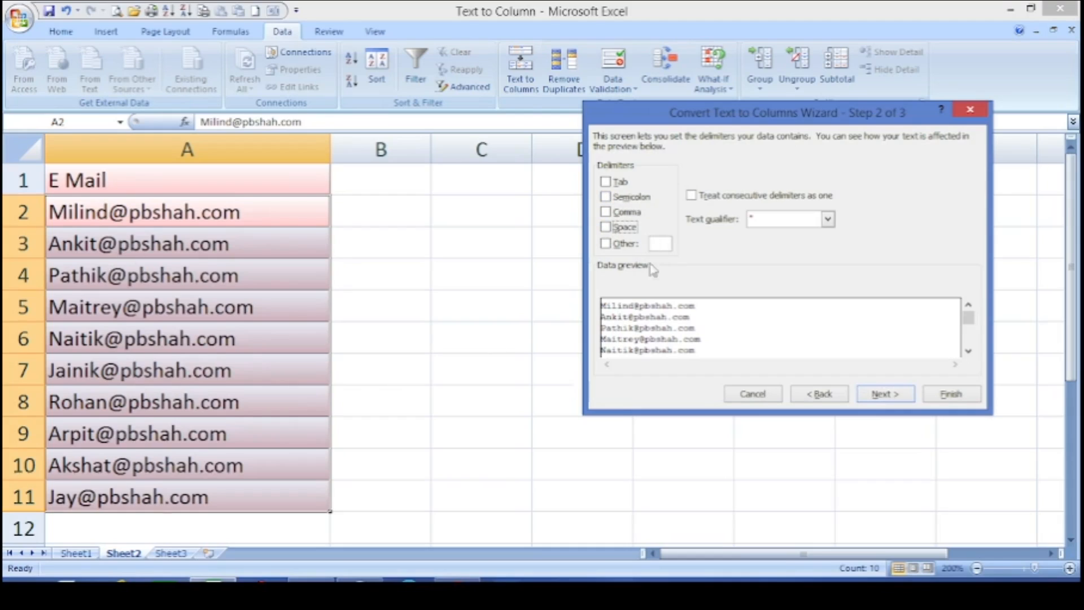
click(608, 248)
text(@)
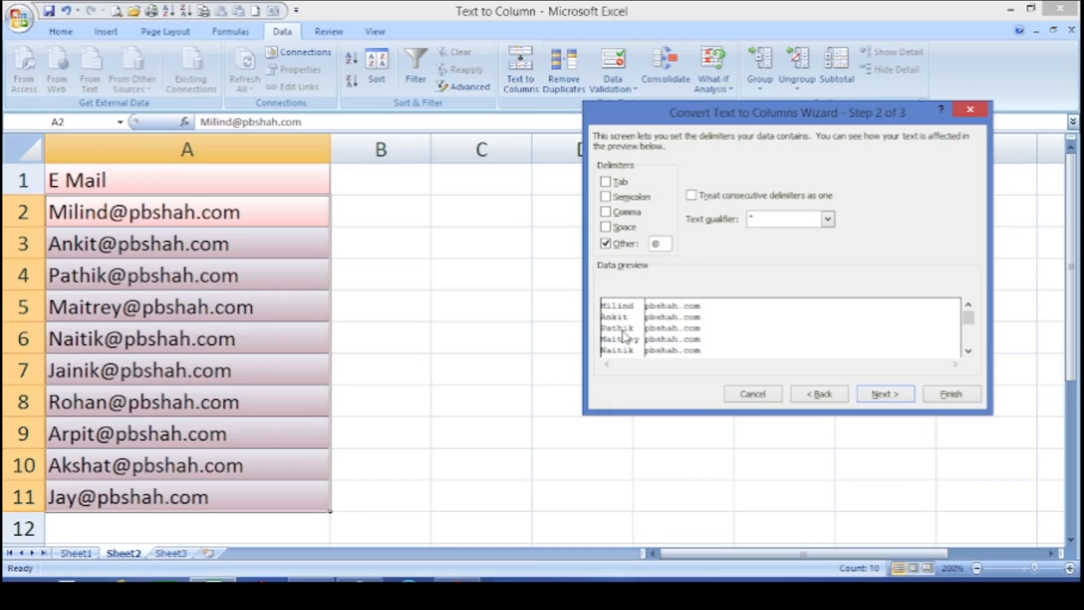
click(869, 396)
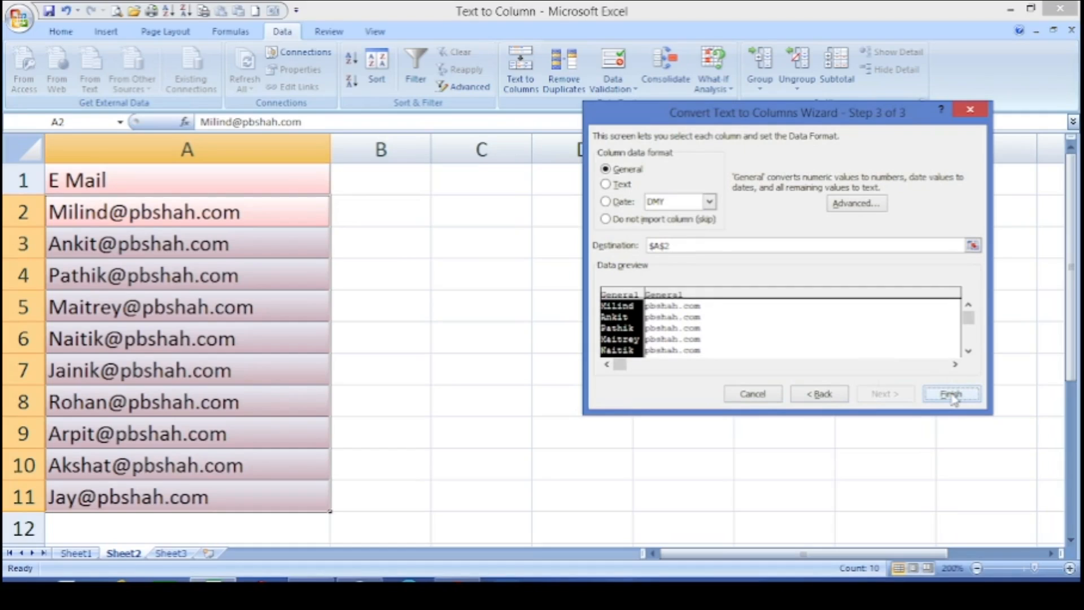
Set the e-mail split's destination to B2, finish the conversion, and check the name and domain parts in row 2.
click(674, 246)
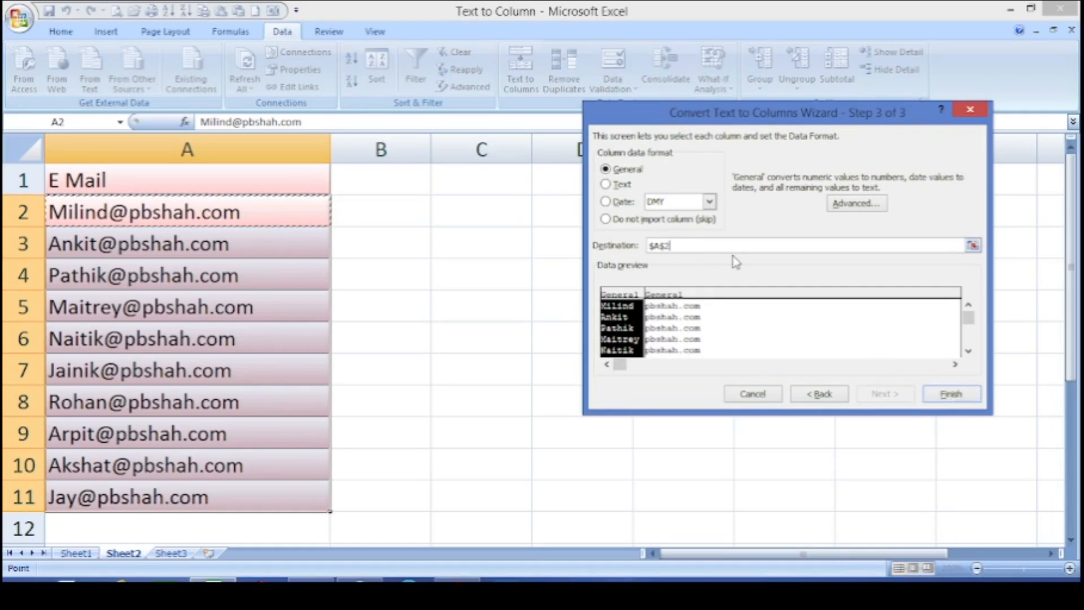
key(BackSpace)
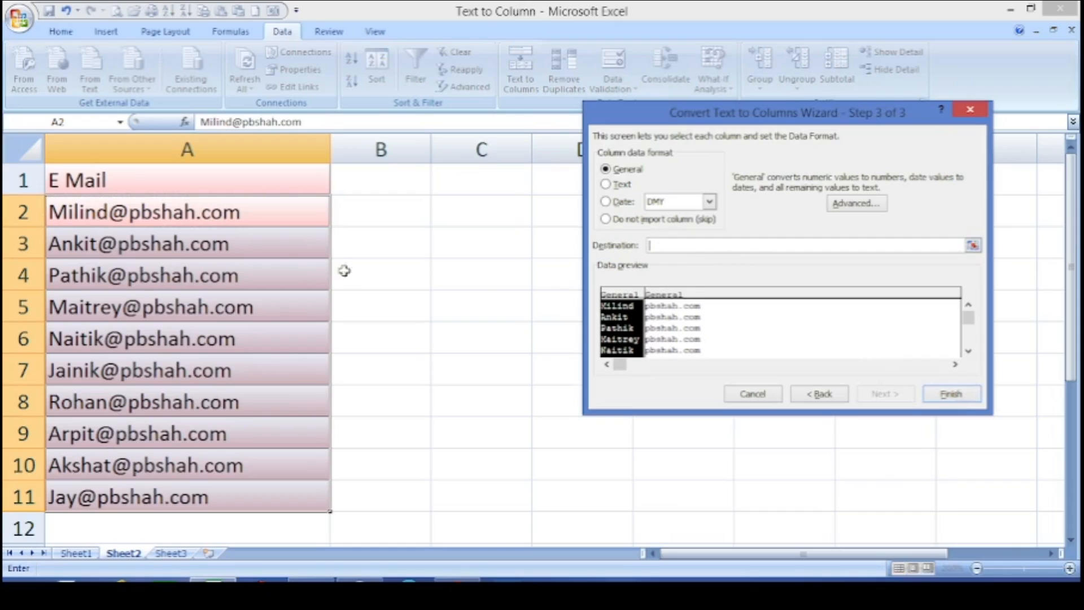
click(391, 213)
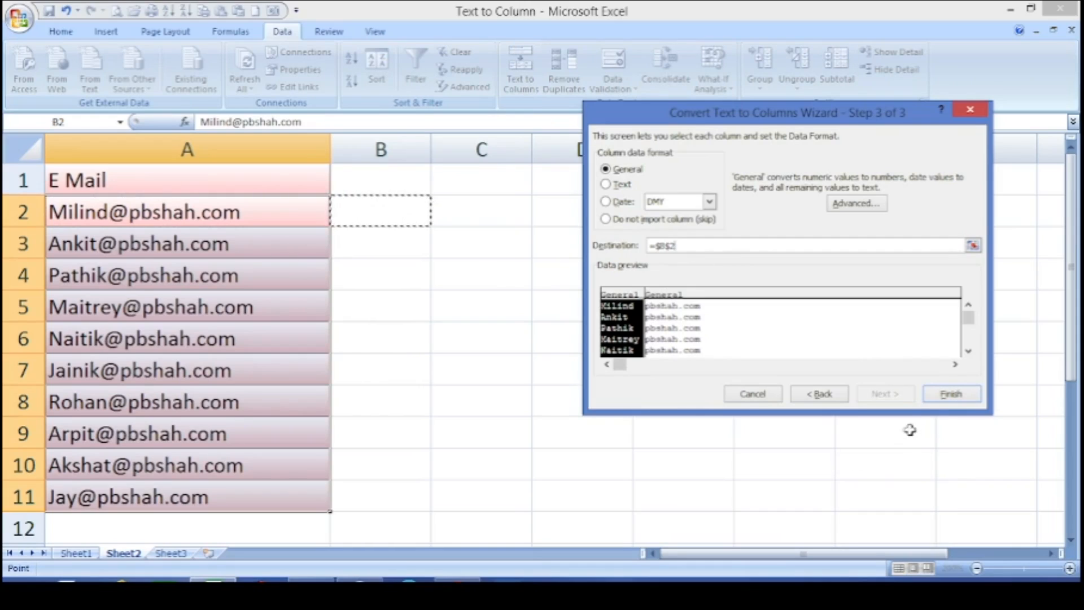
click(953, 395)
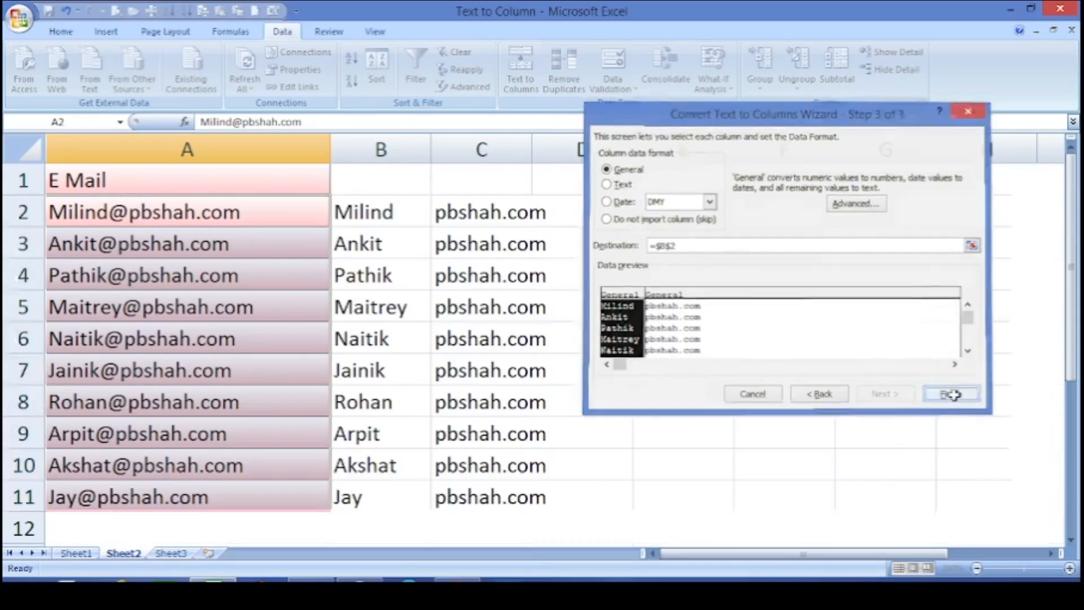
click(381, 213)
click(456, 214)
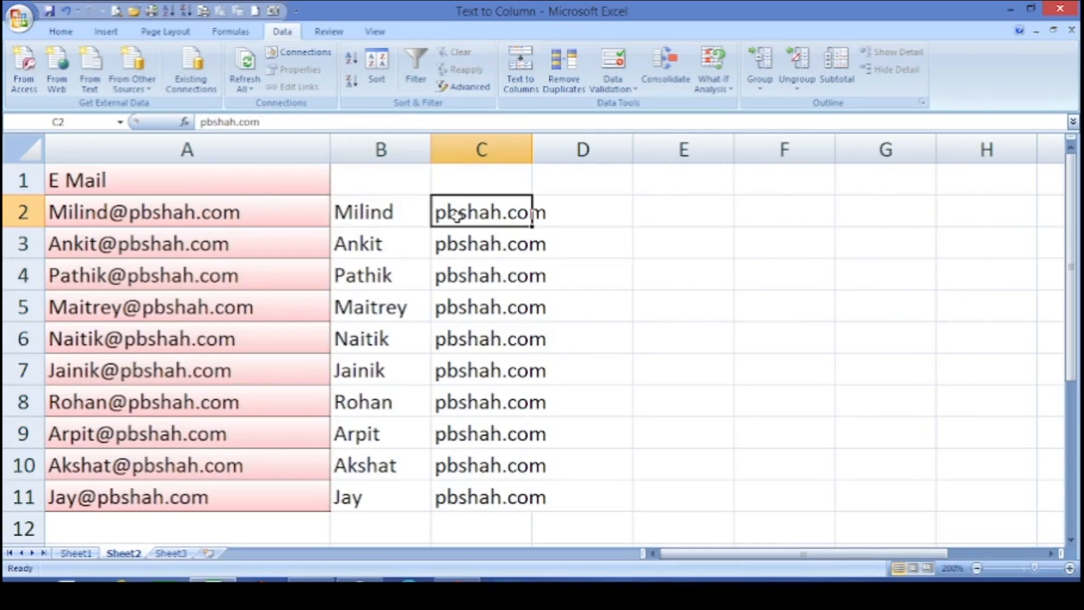
click(375, 209)
click(461, 206)
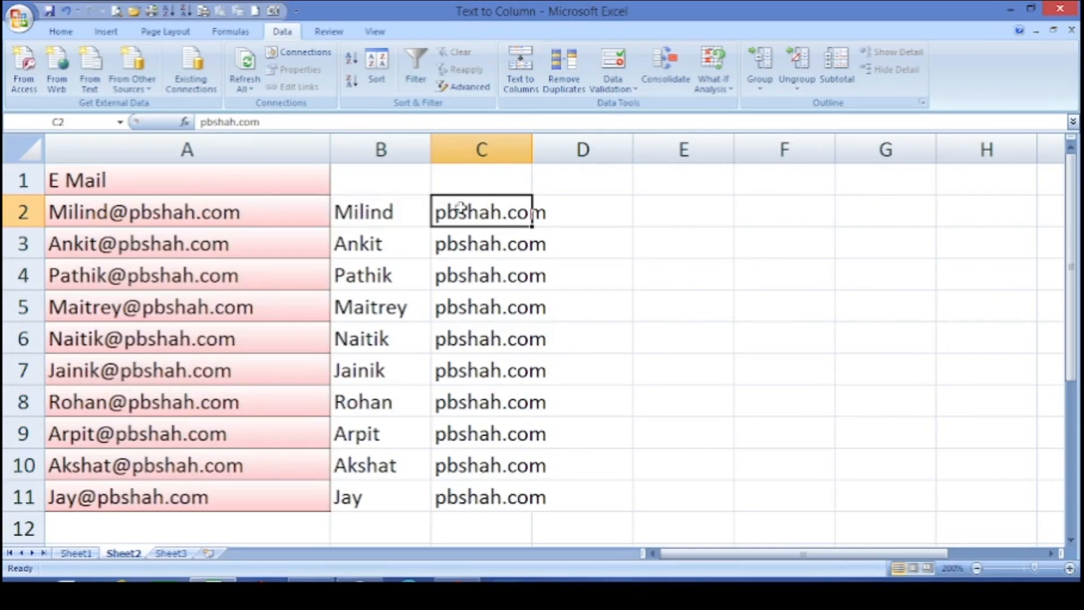
click(367, 210)
click(473, 211)
On Sheet3, review the GST table's columns and set up Text to Columns for A3:A10 as fixed-width data.
click(172, 553)
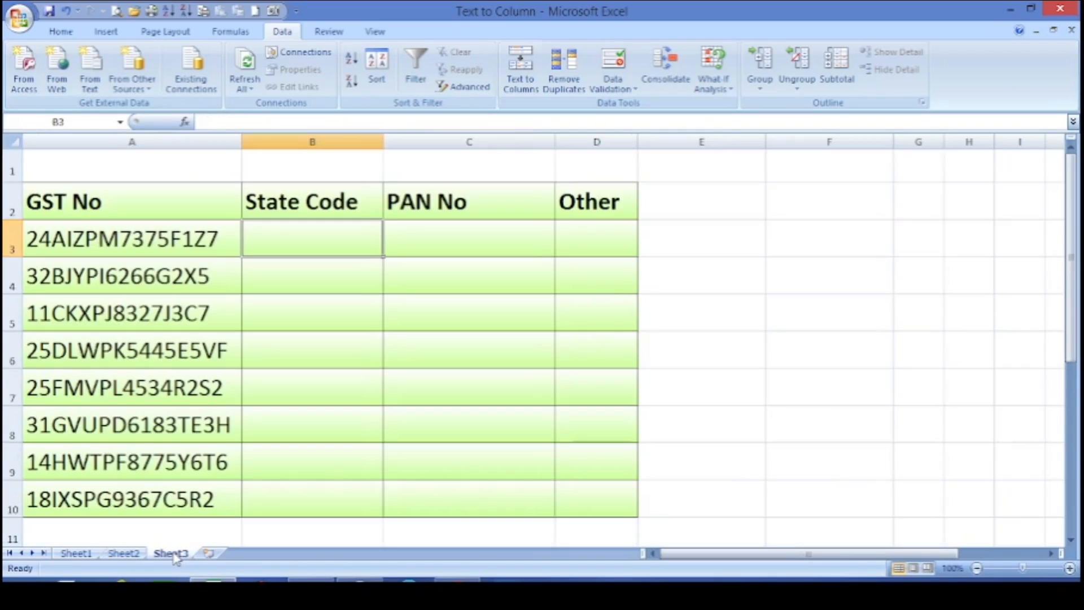
click(111, 244)
click(124, 292)
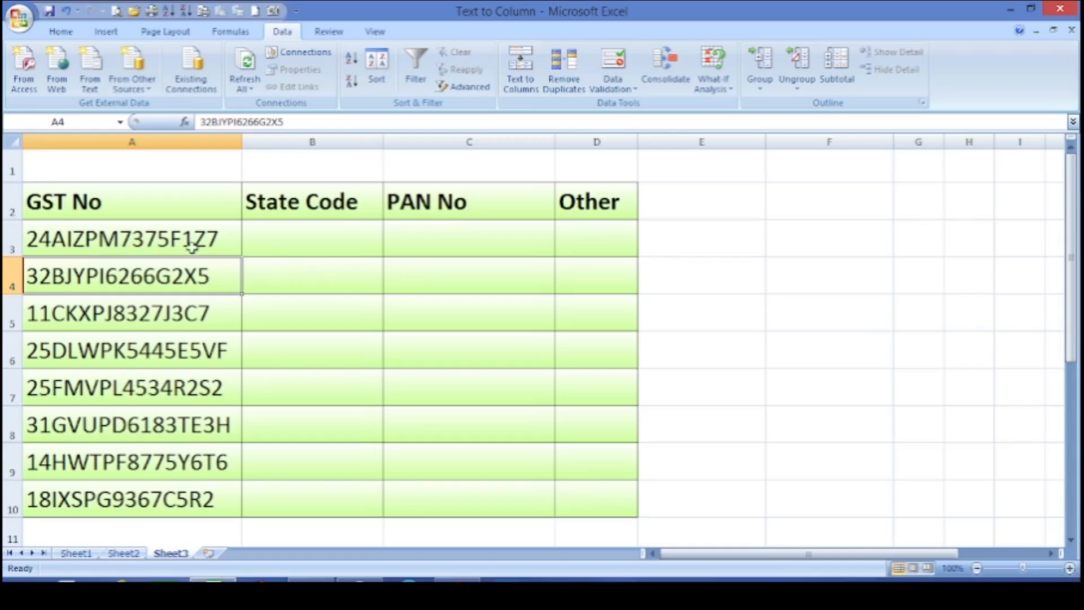
click(314, 241)
click(420, 236)
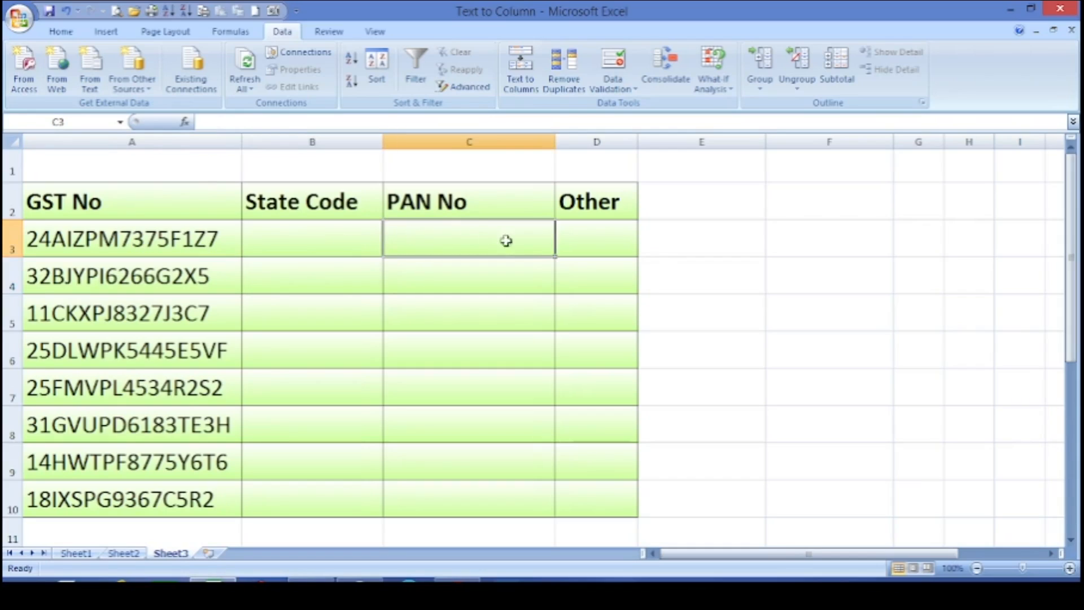
click(582, 239)
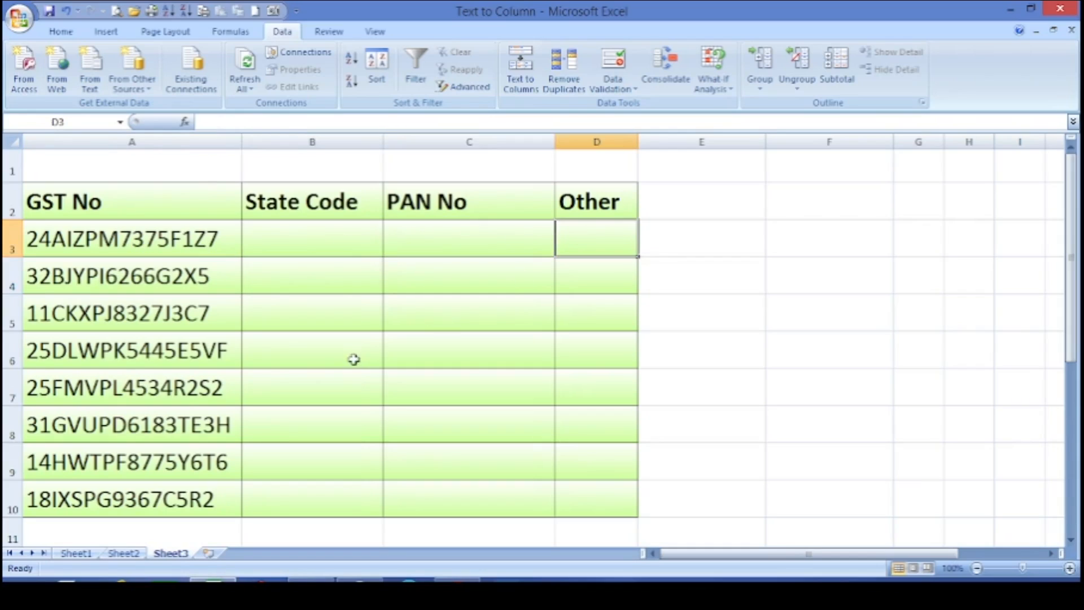
click(140, 247)
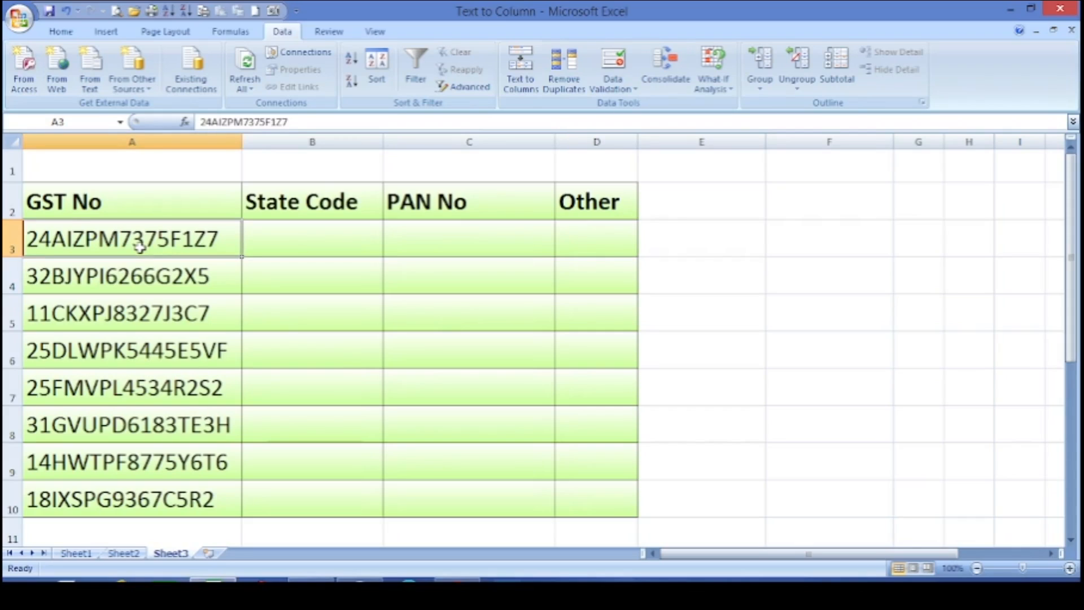
key(ctrl+shift+Down)
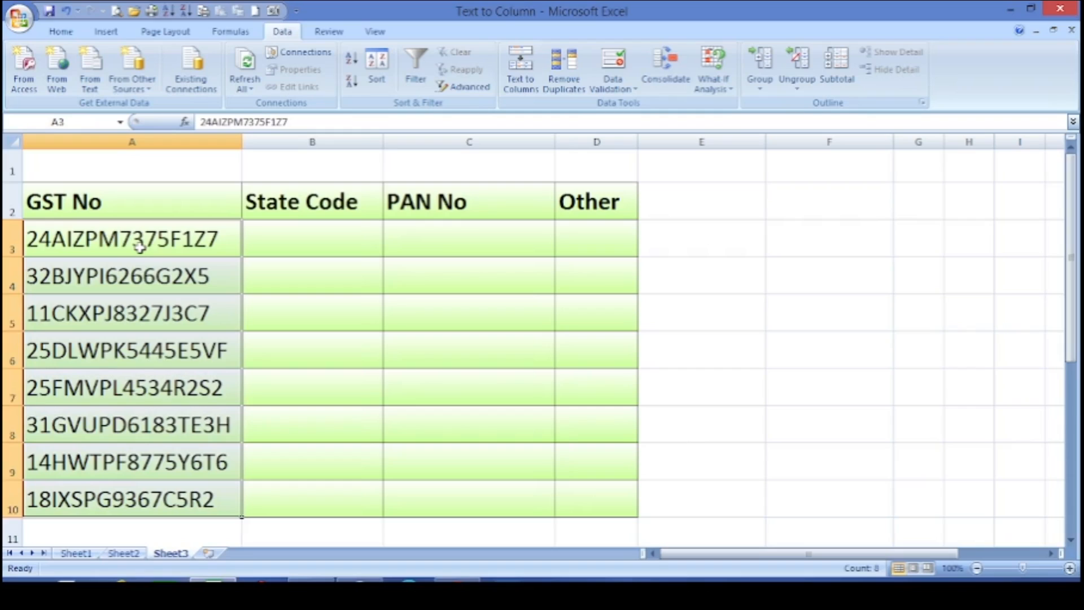
click(522, 76)
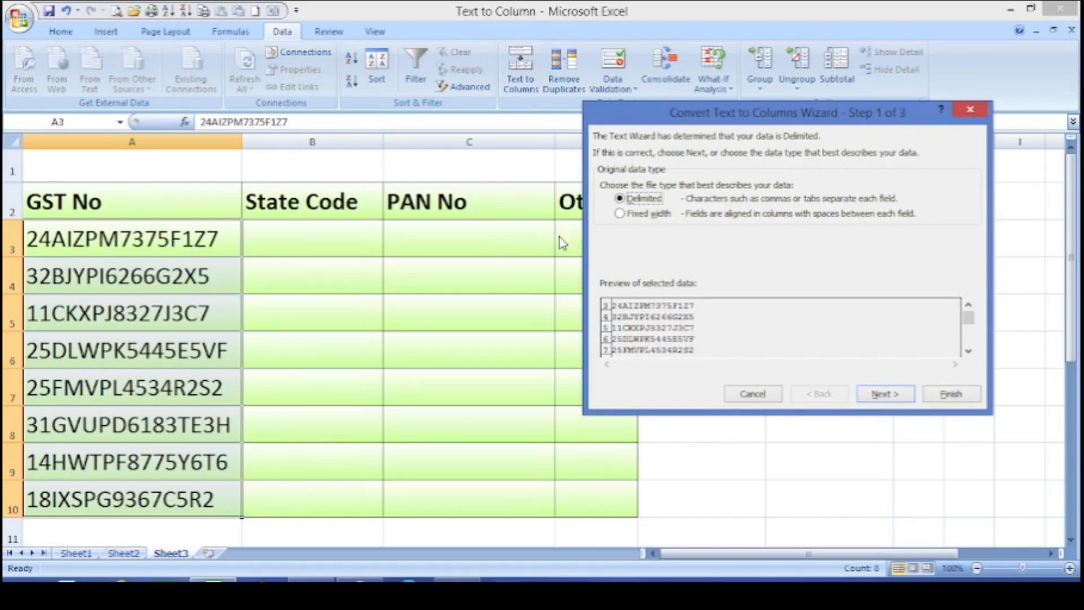
click(620, 214)
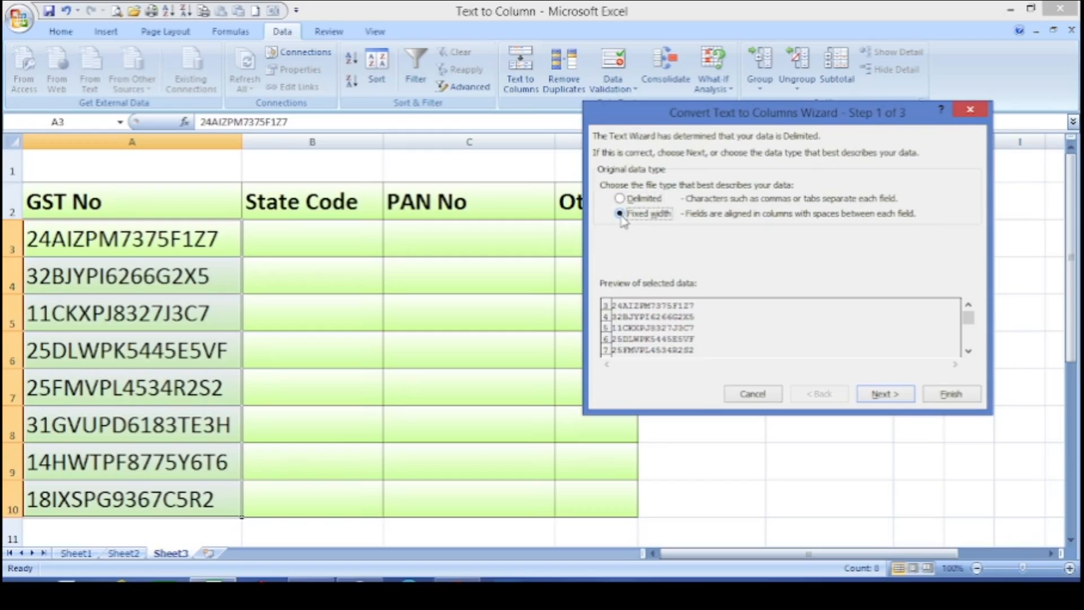
click(885, 401)
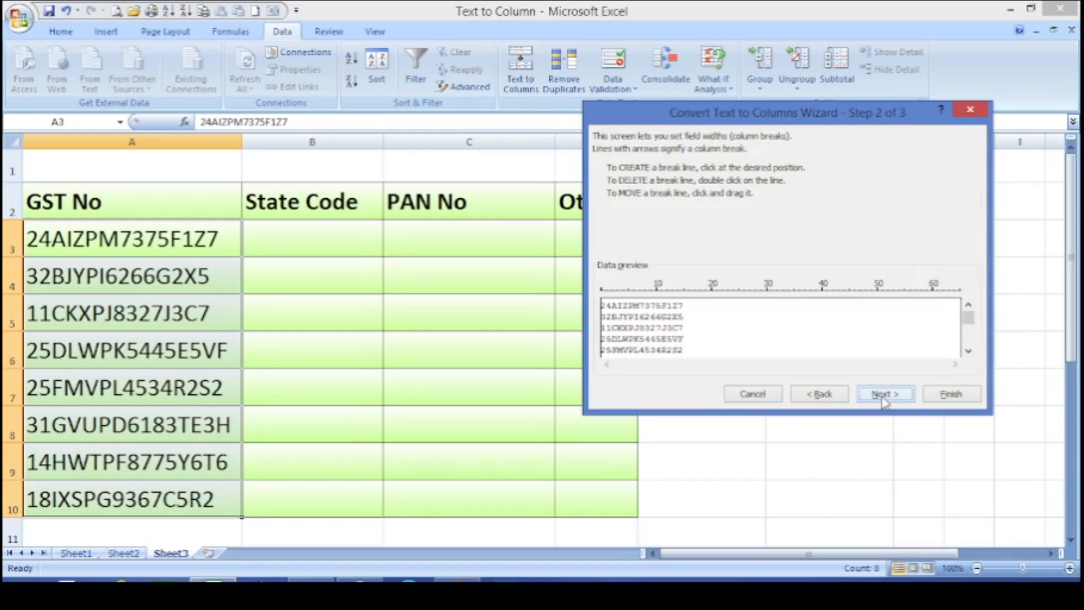
Place column breaks after the 2nd and 12th characters of the GST numbers, removing the stray break between them.
click(612, 308)
click(627, 305)
double_click(625, 308)
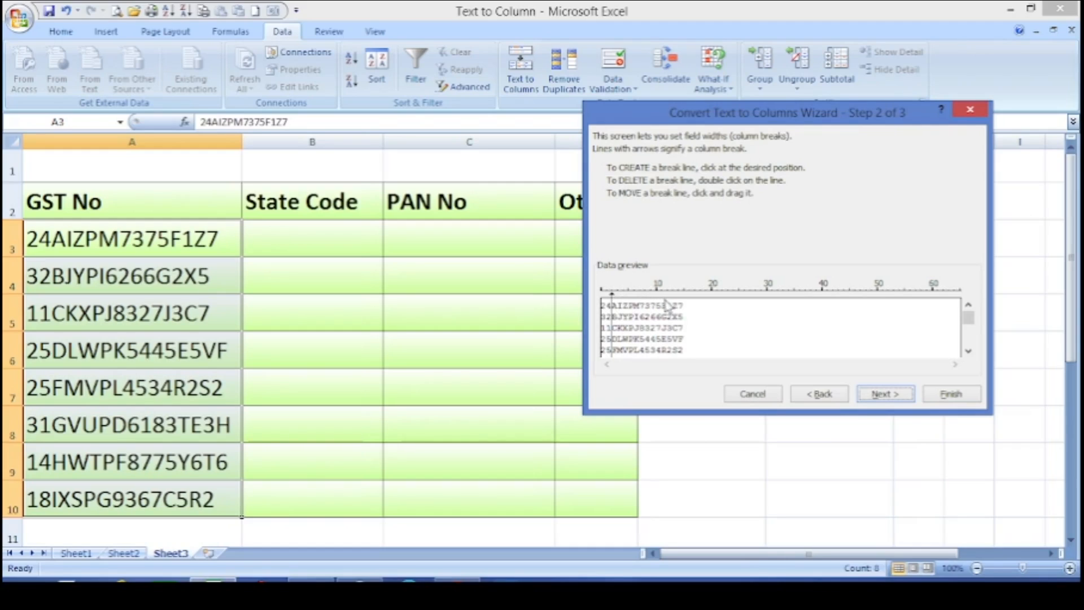
click(667, 306)
click(879, 395)
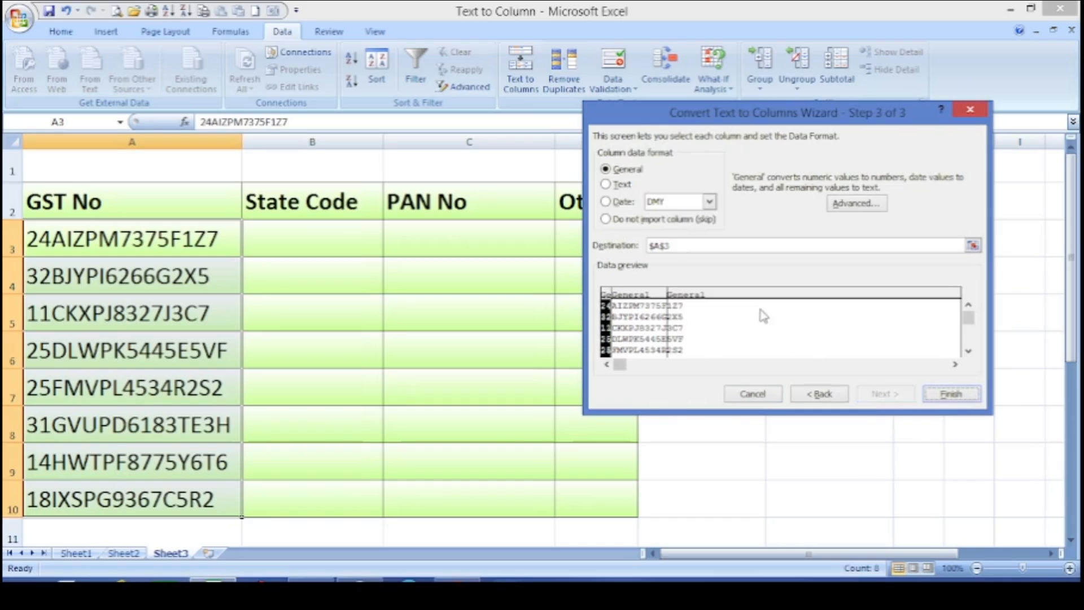
Set the GST split's destination to B3, finish the conversion replacing the destination cells' contents, and check the PAN No and Other columns.
click(748, 250)
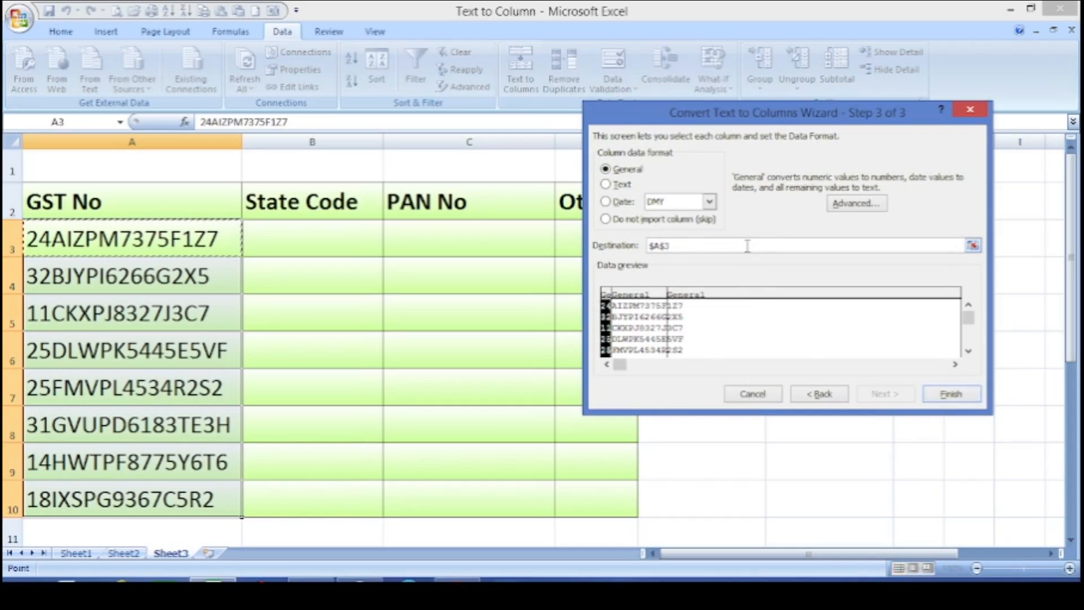
key(BackSpace)
key(BackSpace)
key(BackSpace)
key(BackSpace)
click(290, 240)
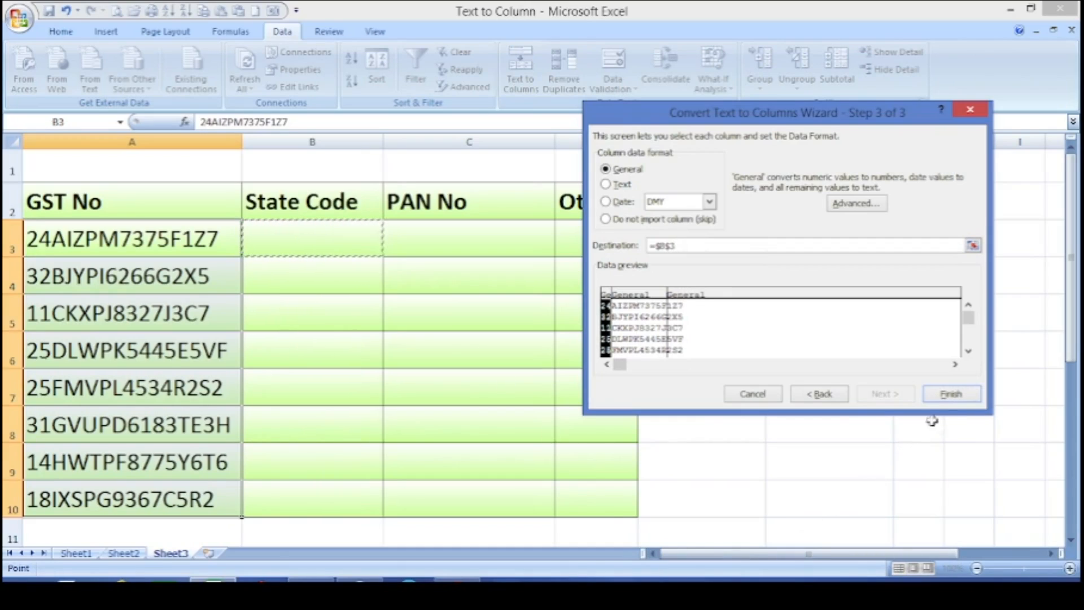
click(951, 395)
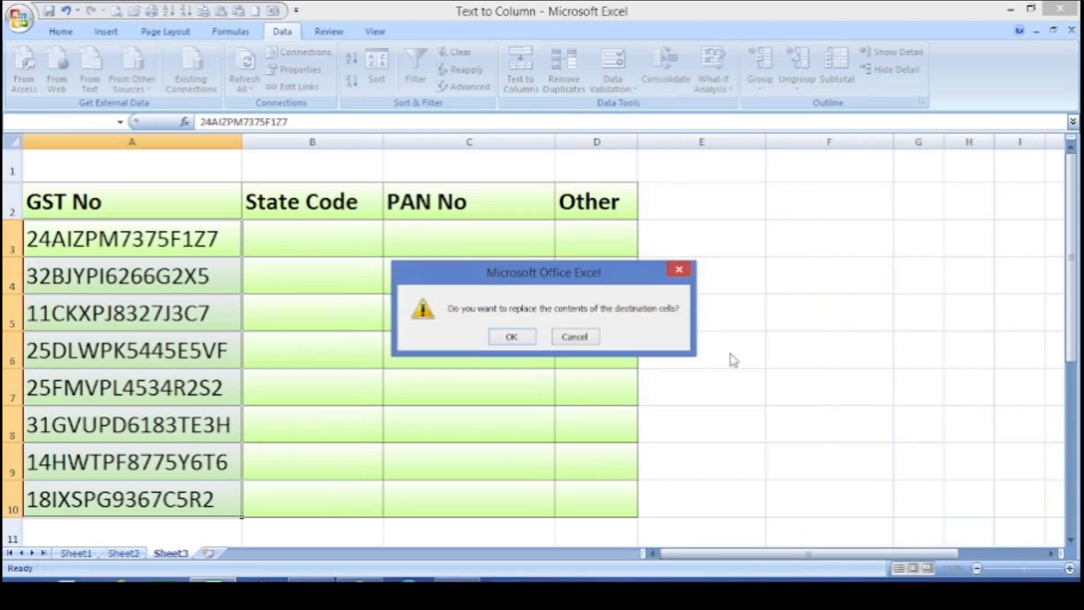
click(511, 338)
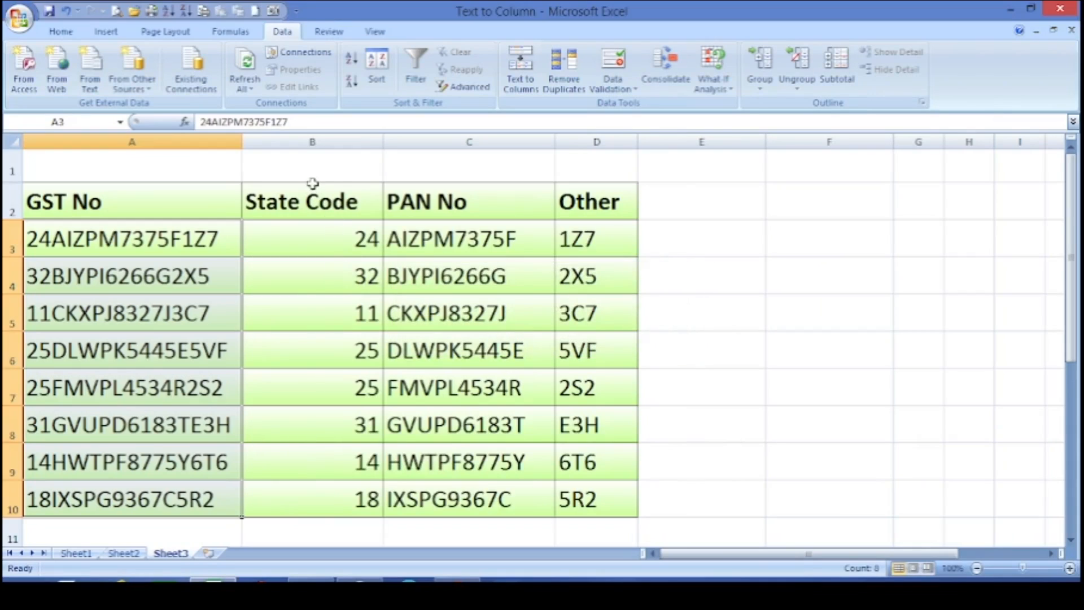
click(458, 212)
click(586, 203)
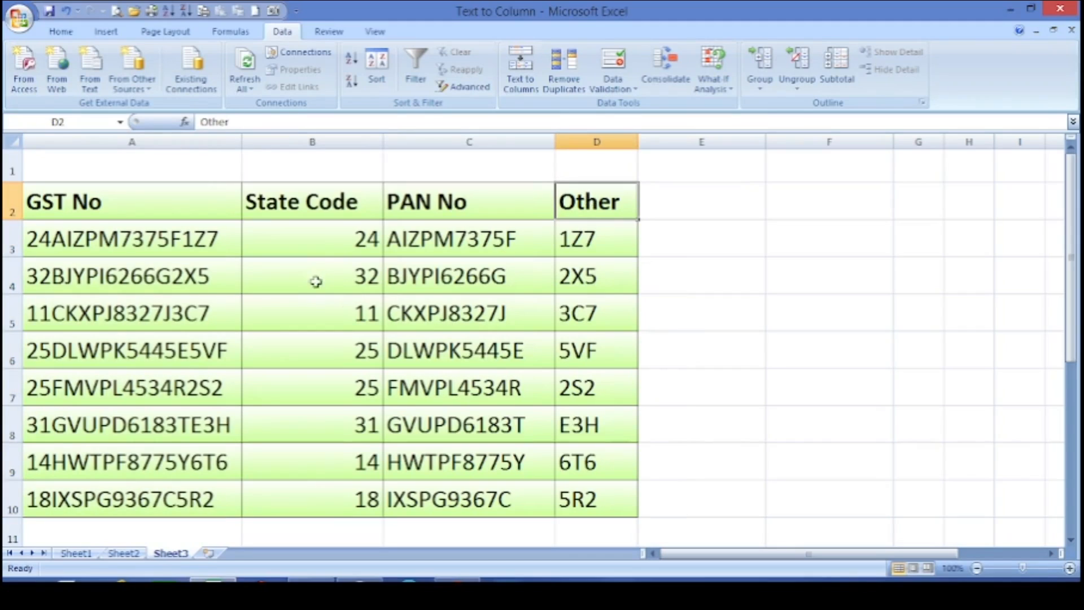